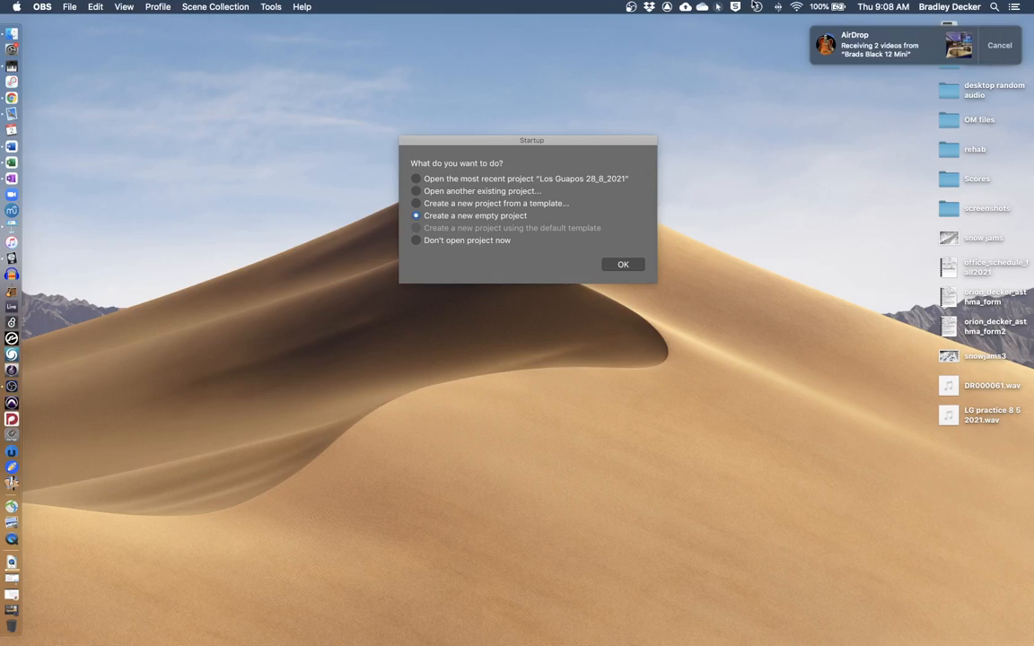
{"action": "left_click", "coordinate": [720, 6]}
{"action": "left_click", "coordinate": [720, 39]}
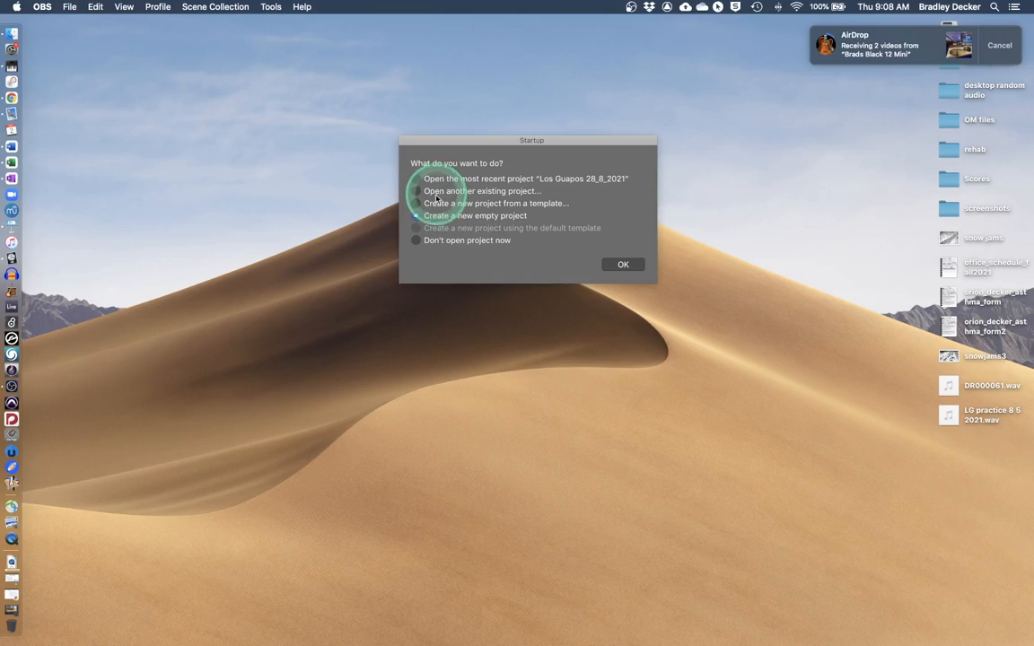
Create a new empty project and accept the MacBook Pro Speakers as the audio interface.
{"action": "left_click", "coordinate": [630, 269]}
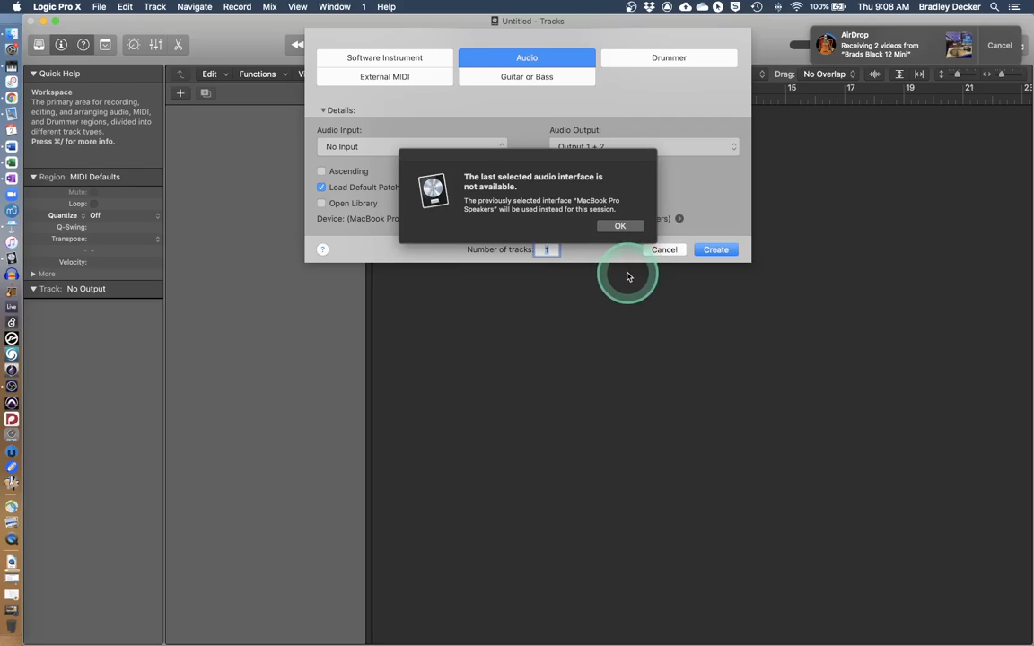
{"action": "left_click", "coordinate": [619, 228]}
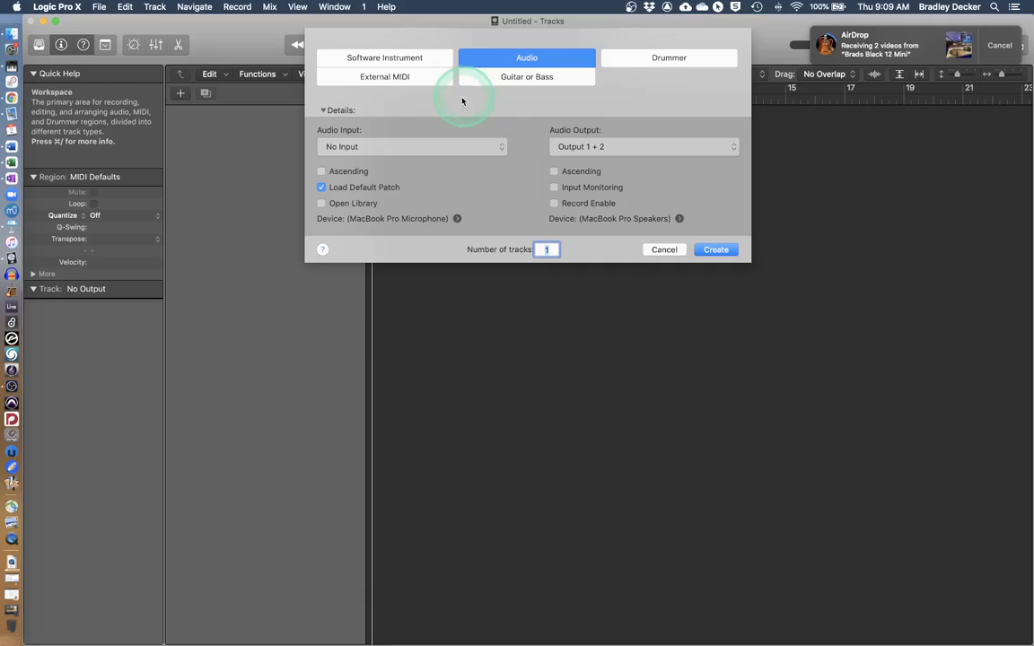
Create three audio tracks that record from Input 1.
{"action": "left_click", "coordinate": [366, 147]}
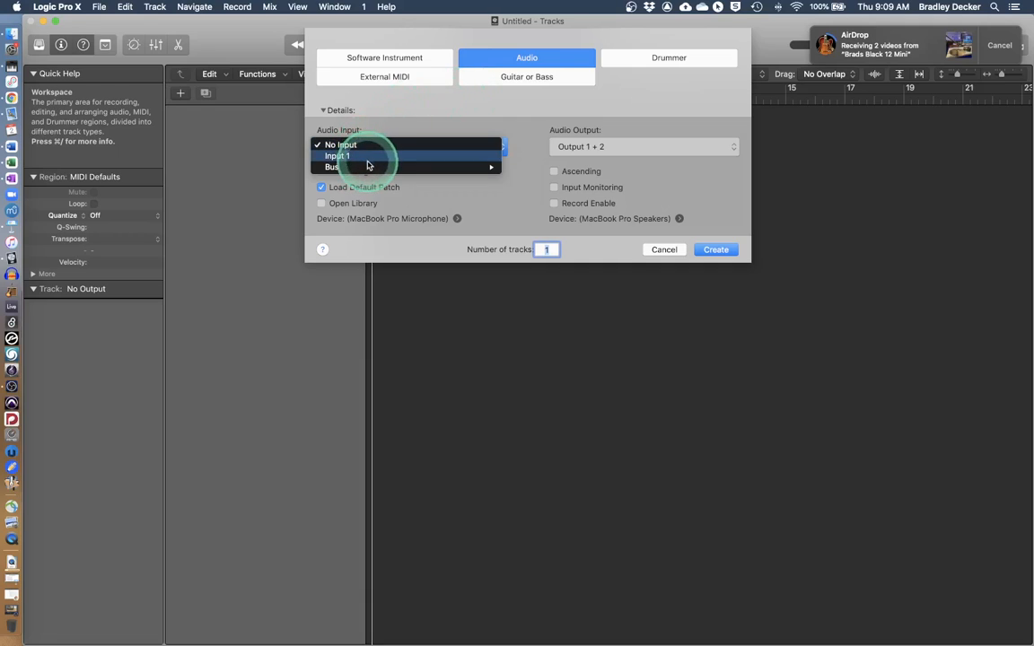
{"action": "left_click", "coordinate": [368, 157]}
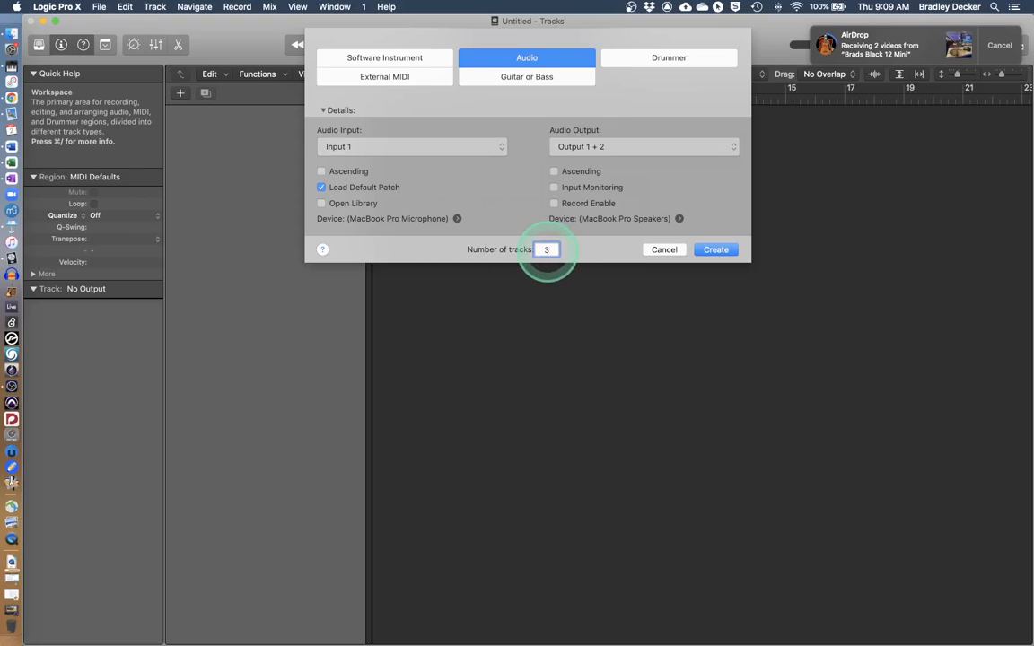
{"action": "left_click", "coordinate": [717, 253]}
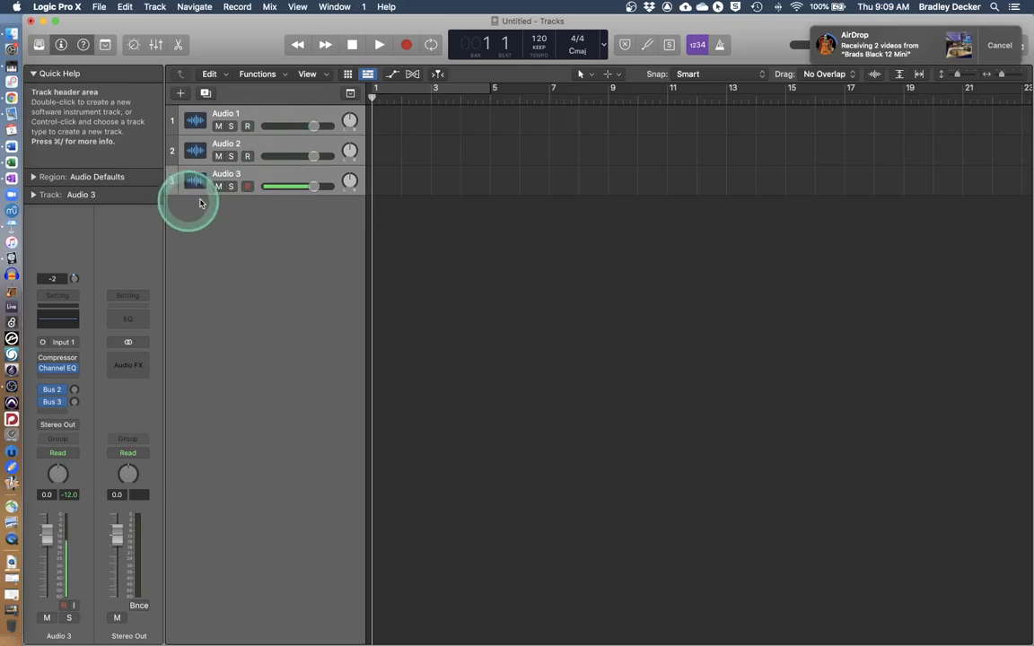
Enlarge the height of all three audio tracks so that their large icons are displayed.
{"action": "left_click", "coordinate": [265, 117]}
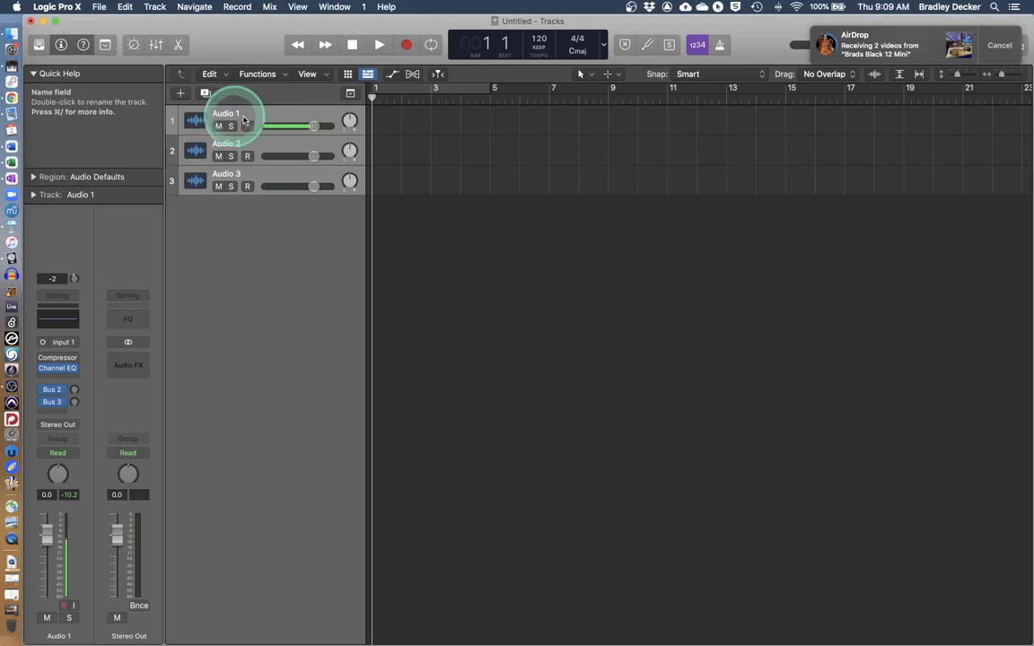
{"action": "left_click_drag", "start_coordinate": [284, 135], "coordinate": [284, 221]}
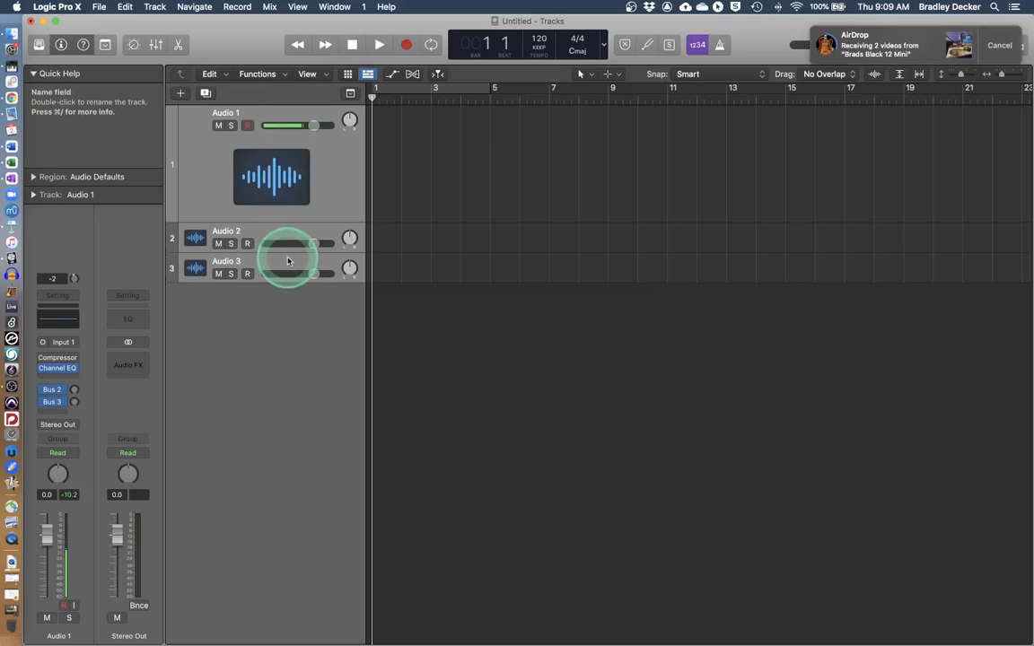
{"action": "left_click_drag", "start_coordinate": [288, 260], "coordinate": [284, 422]}
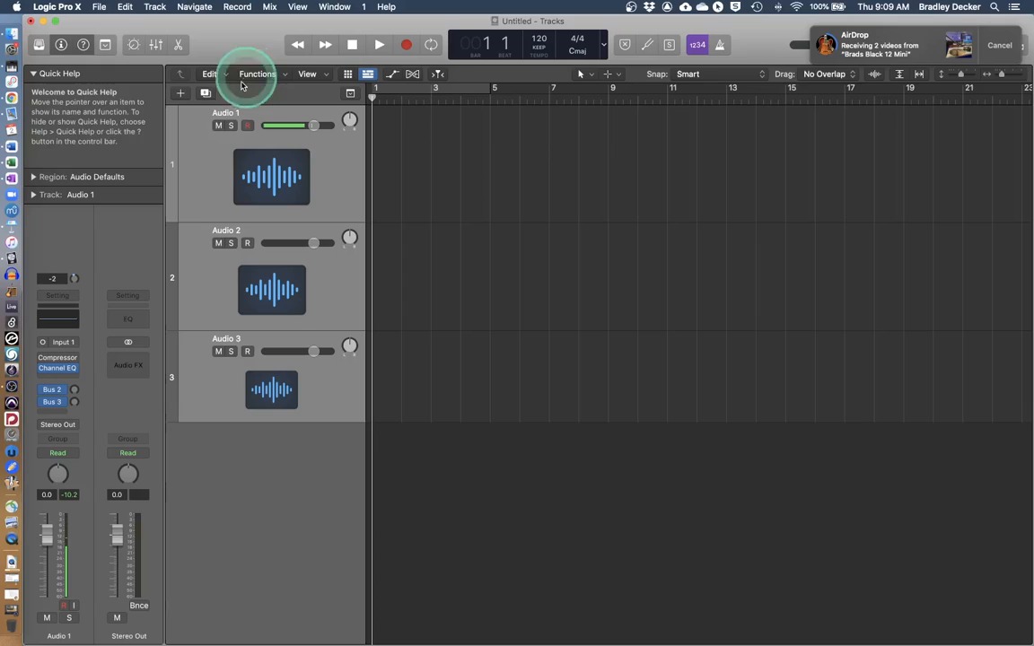
Rename the first audio track PAPER.
{"action": "double_click", "coordinate": [225, 111]}
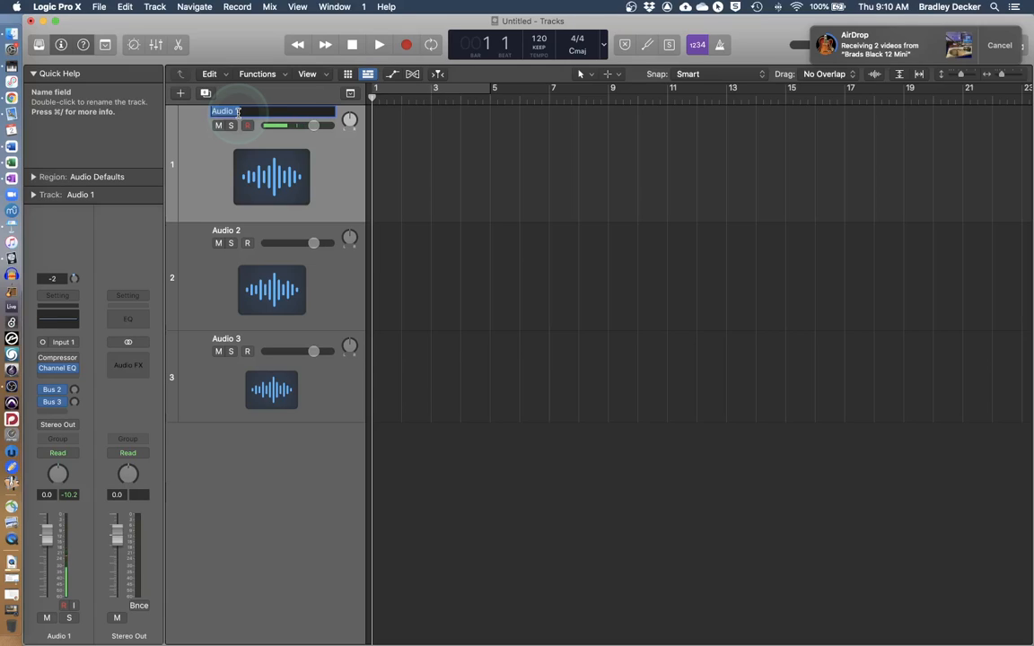
{"action": "type", "text": "PAPER"}
{"action": "key", "text": "Return"}
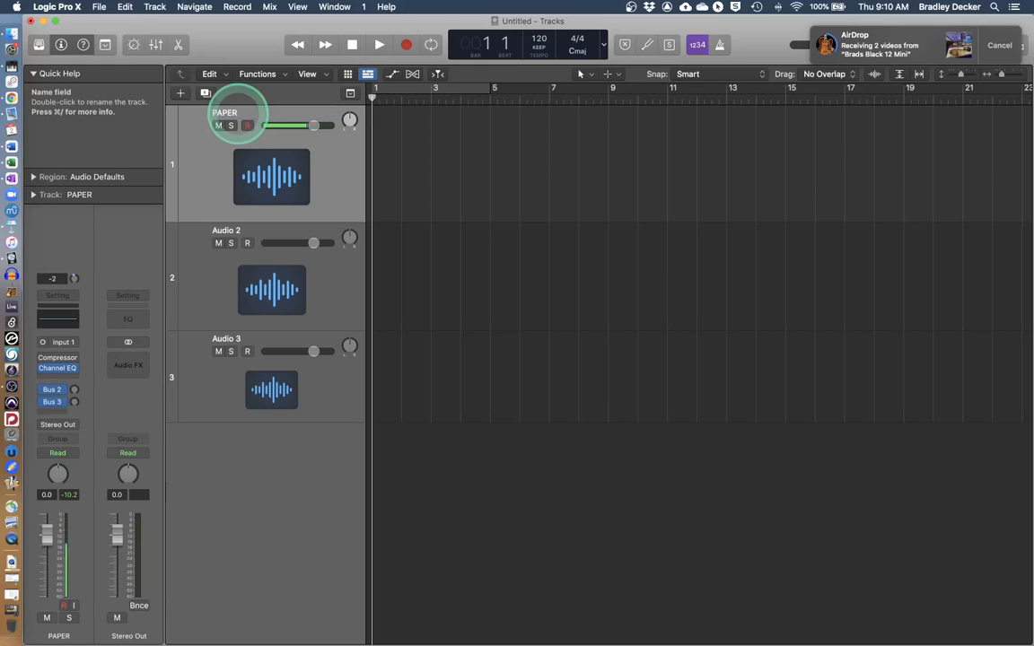
Rename the second audio track PENNIES and the third one SPRING.
{"action": "left_click", "coordinate": [226, 234]}
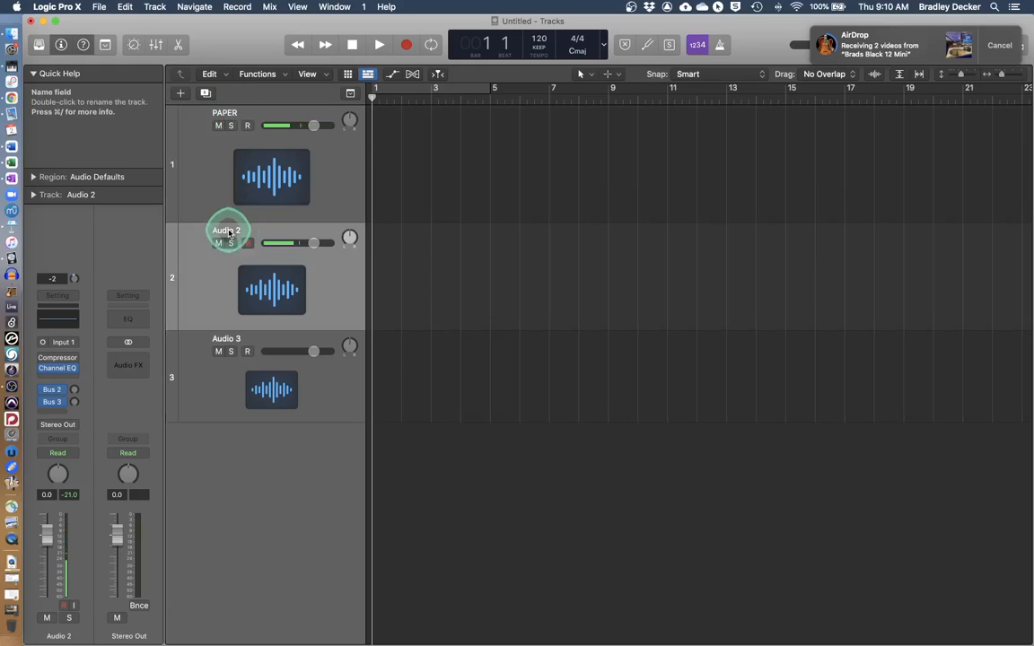
{"action": "double_click", "coordinate": [228, 231]}
{"action": "type", "text": "PE"}
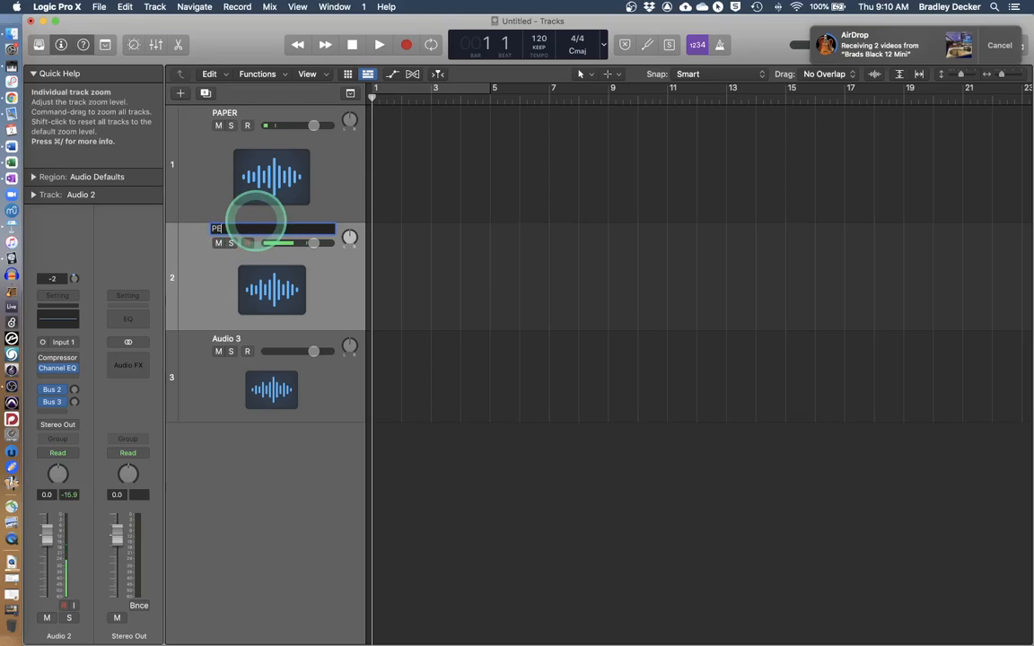
{"action": "type", "text": "NNIES"}
{"action": "key", "text": "Return"}
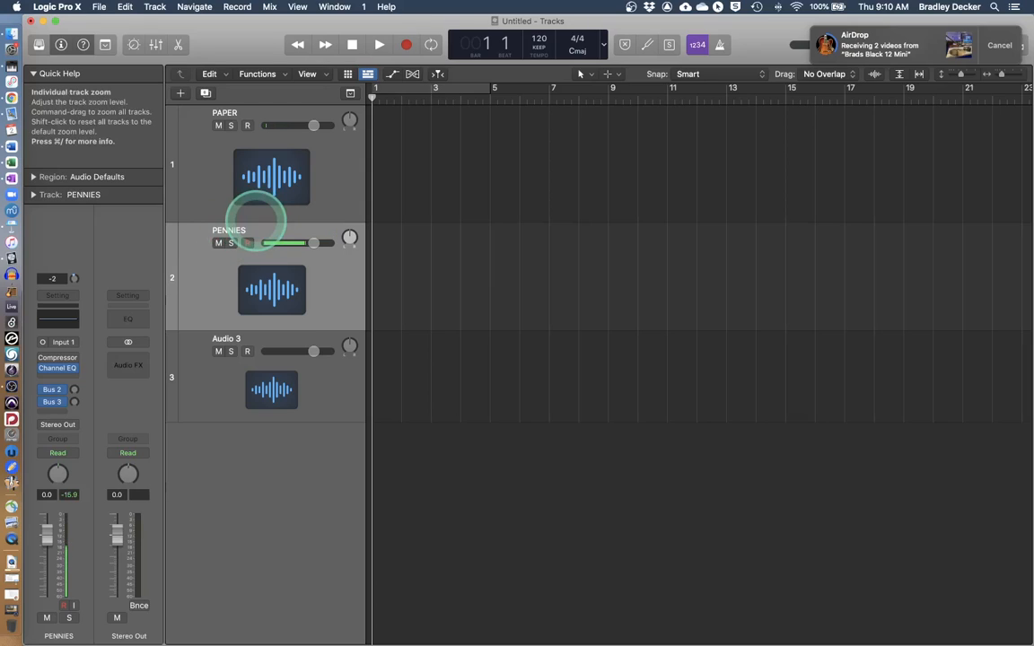
{"action": "double_click", "coordinate": [227, 339]}
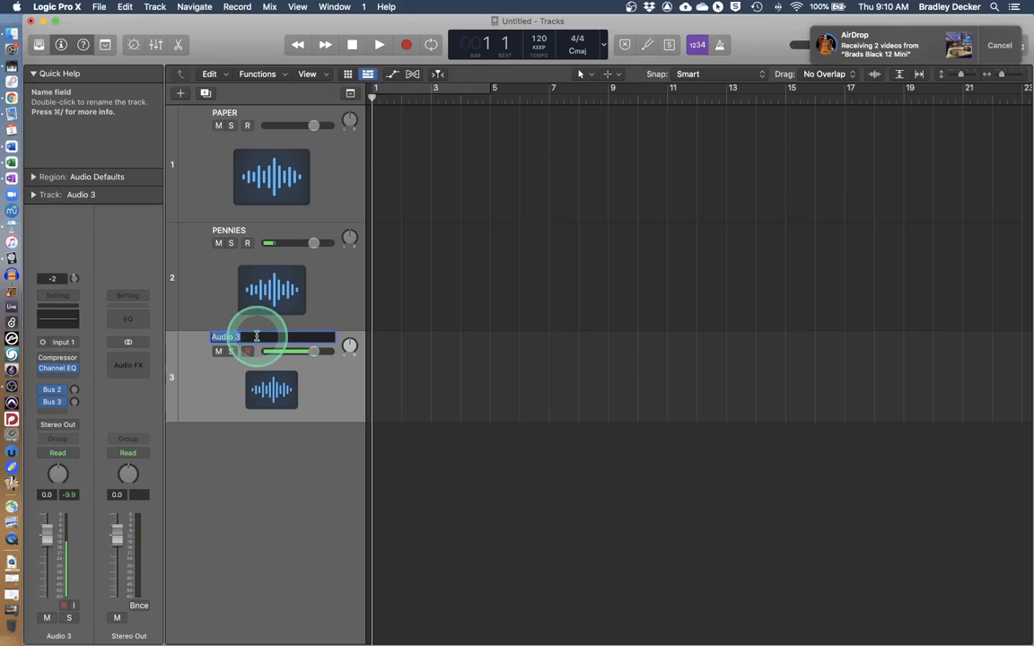
{"action": "key", "text": "Return"}
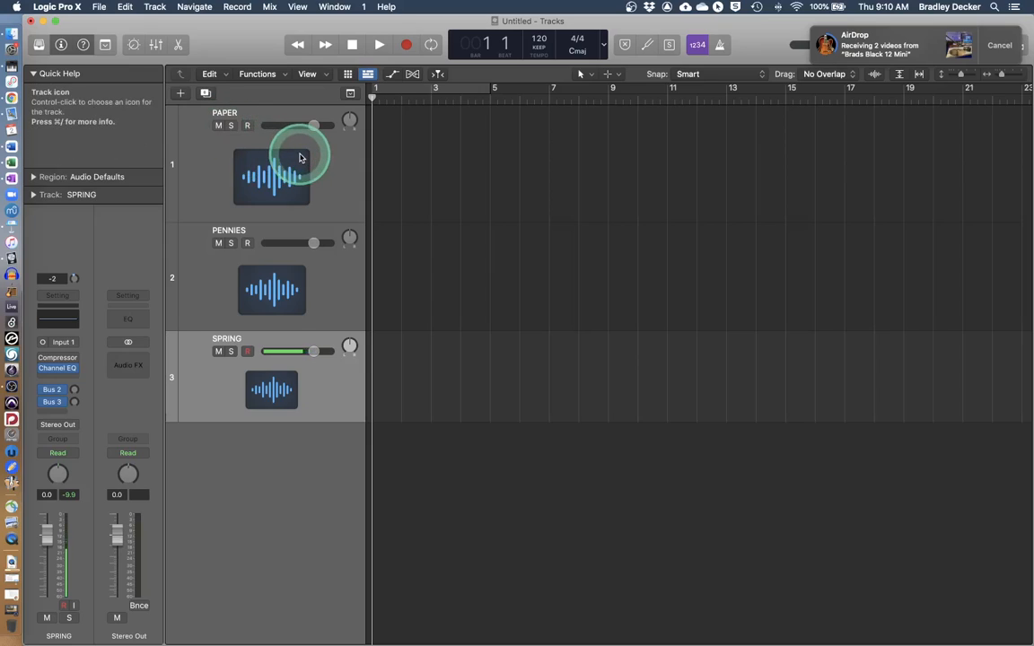
Select the PAPER track and collapse the Quick Help and inspector help text above its channel strip.
{"action": "left_click", "coordinate": [288, 115]}
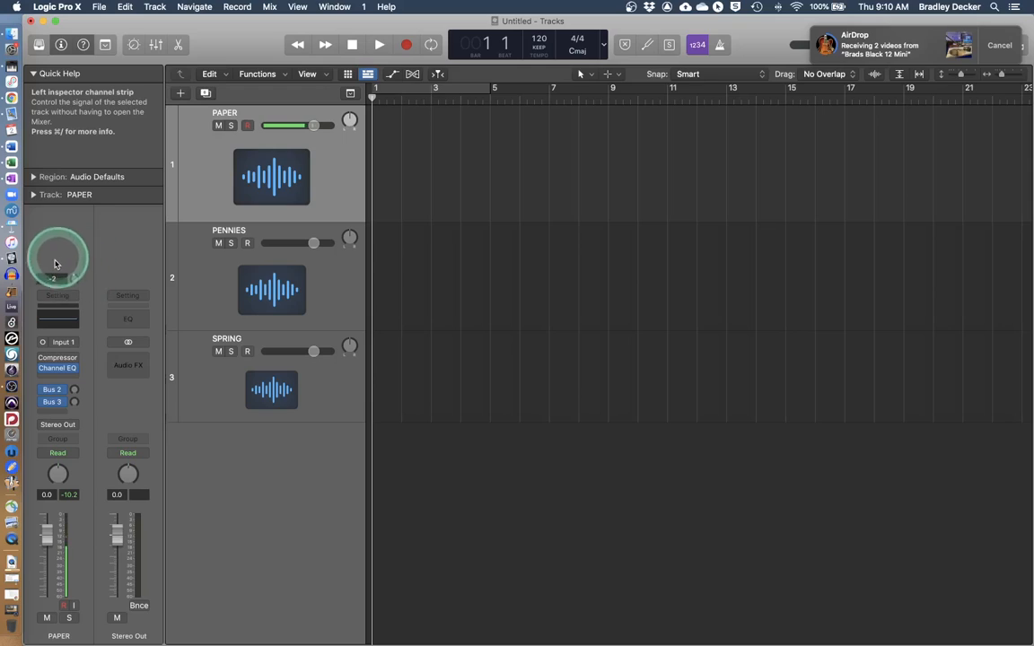
{"action": "left_click", "coordinate": [36, 77]}
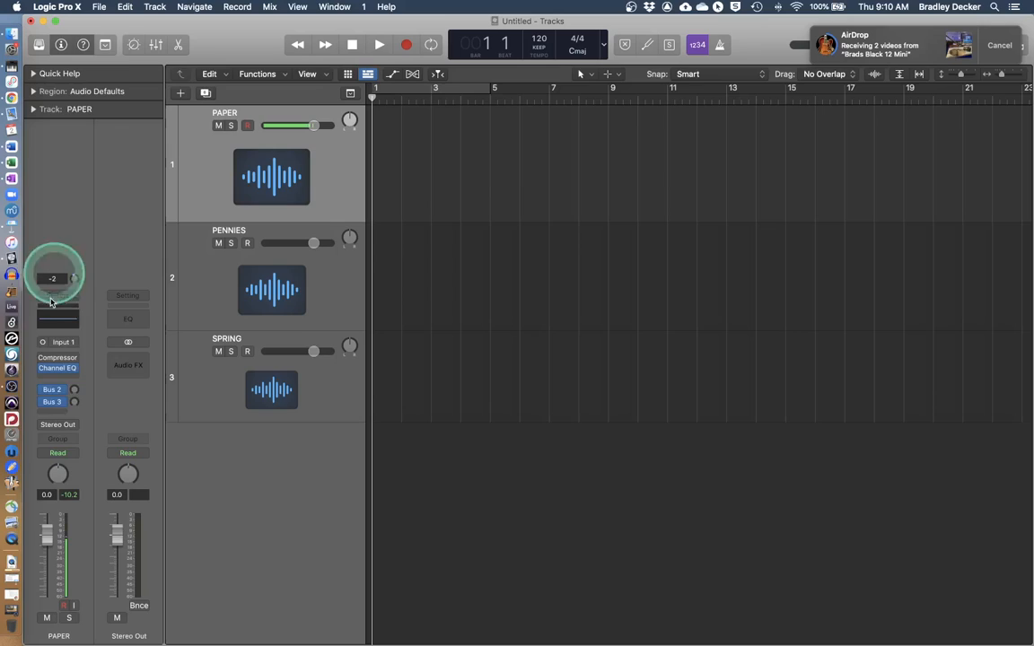
{"action": "left_click", "coordinate": [58, 425]}
{"action": "left_click", "coordinate": [63, 114]}
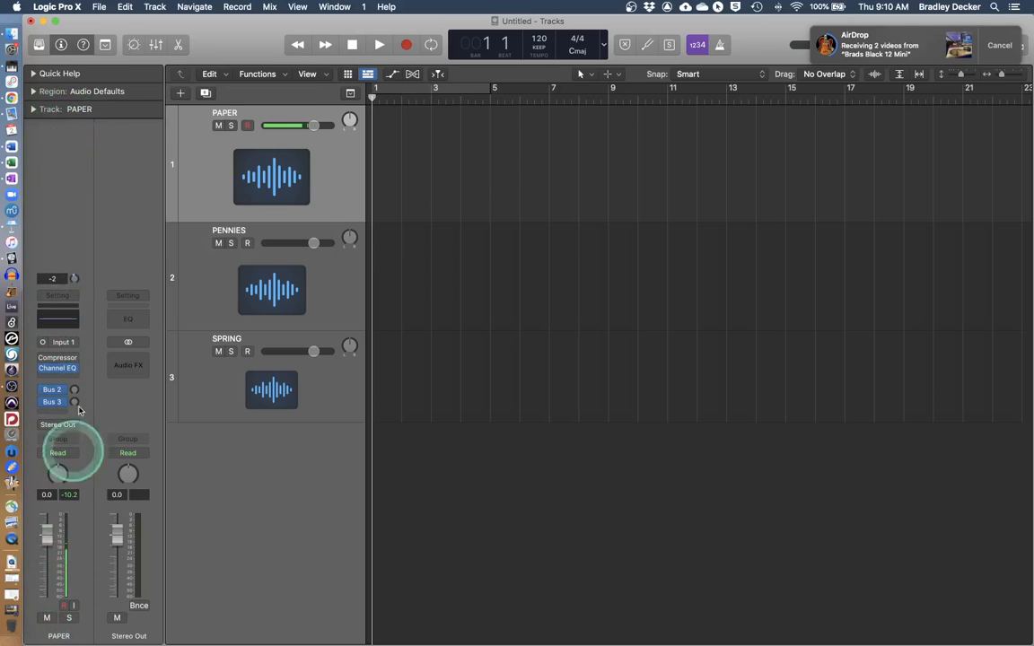
Switch the PAPER track's input format to stereo and return it to mono.
{"action": "left_click", "coordinate": [59, 344]}
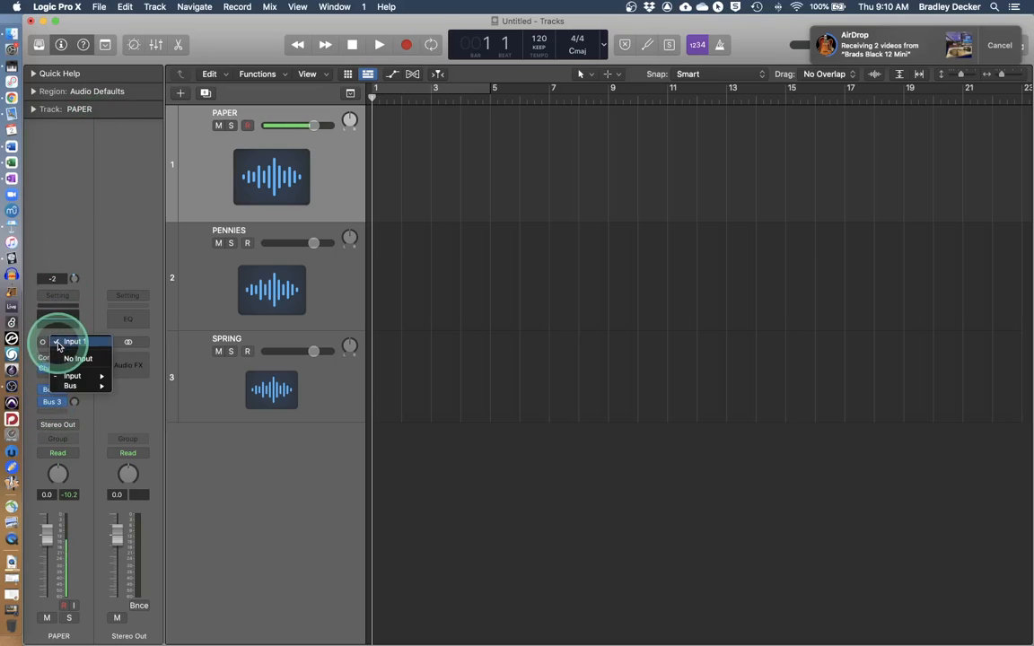
{"action": "left_click", "coordinate": [50, 337]}
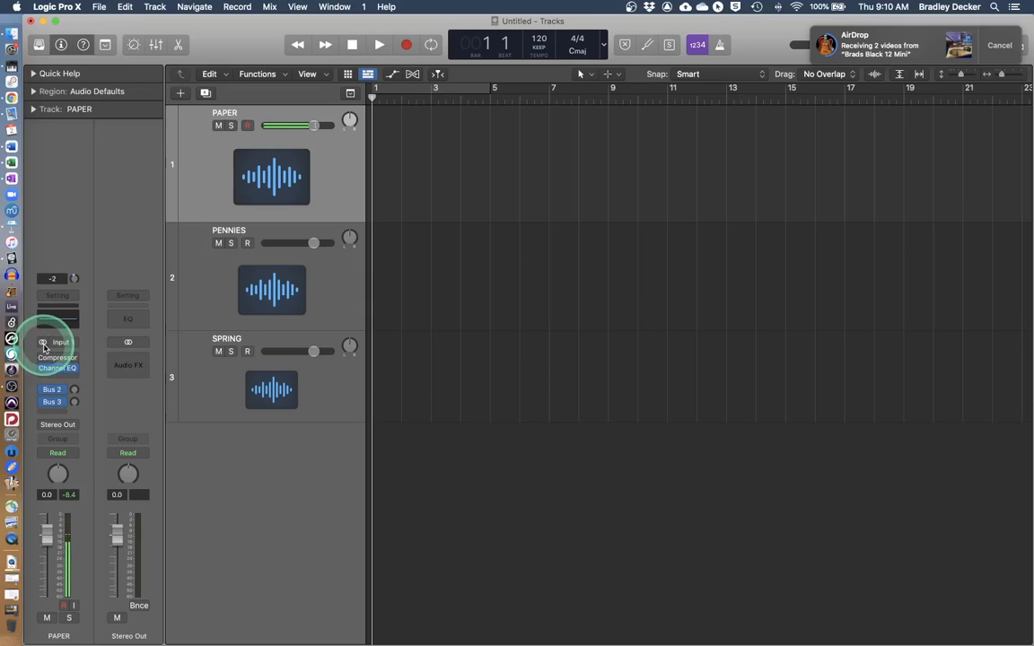
{"action": "left_click", "coordinate": [43, 343]}
{"action": "left_click", "coordinate": [43, 343]}
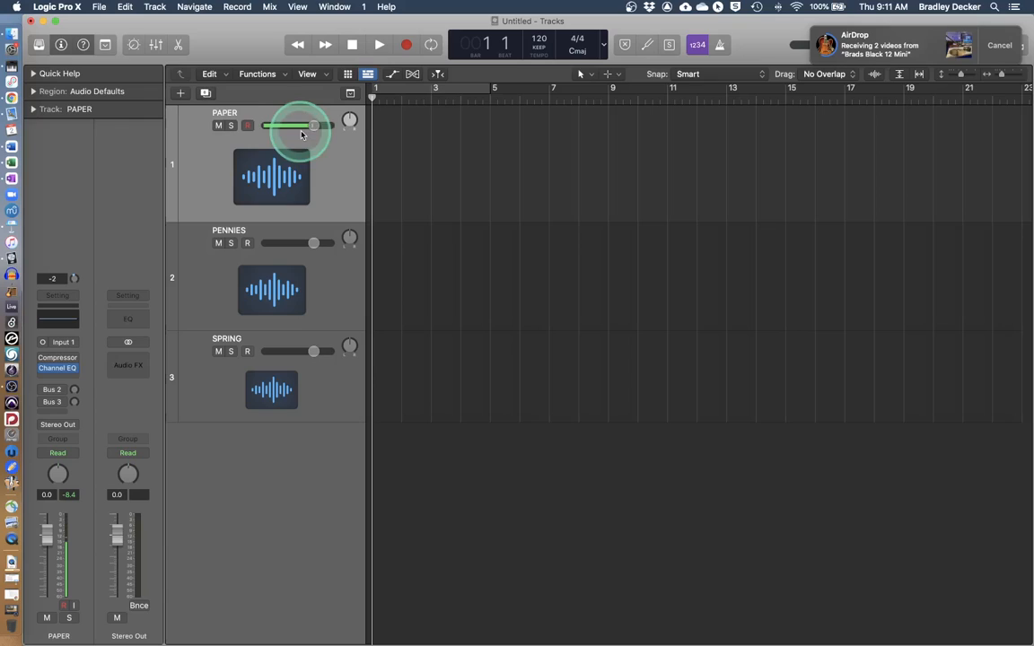
Set the PAPER track's input to No Input and restore it to Input 1.
{"action": "left_click", "coordinate": [66, 345]}
{"action": "mouse_move", "coordinate": [72, 375]}
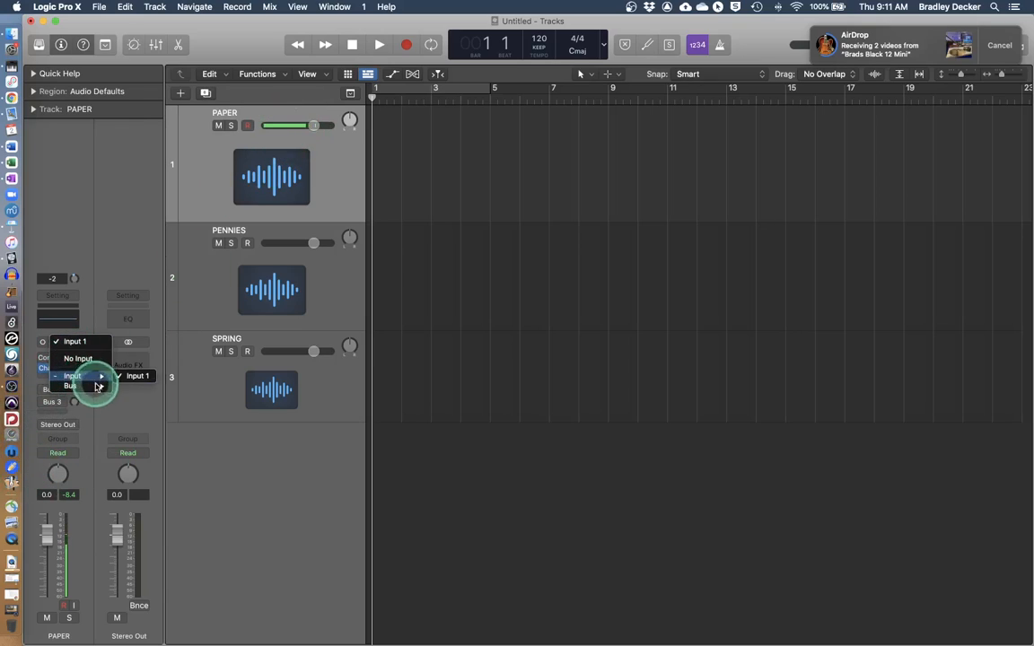
{"action": "left_click", "coordinate": [86, 363]}
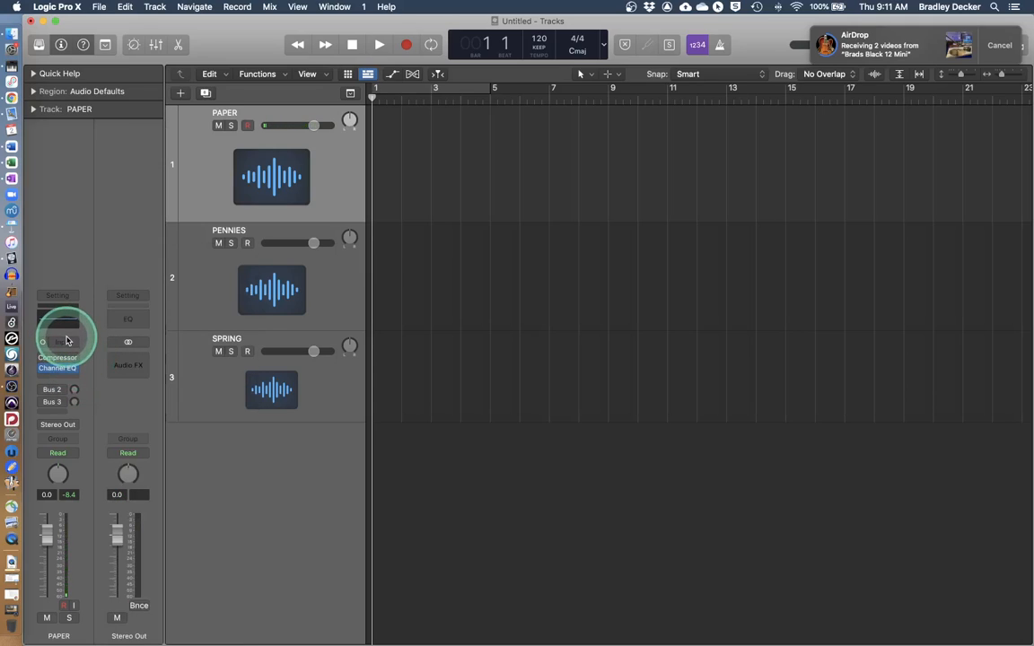
{"action": "left_click", "coordinate": [63, 343]}
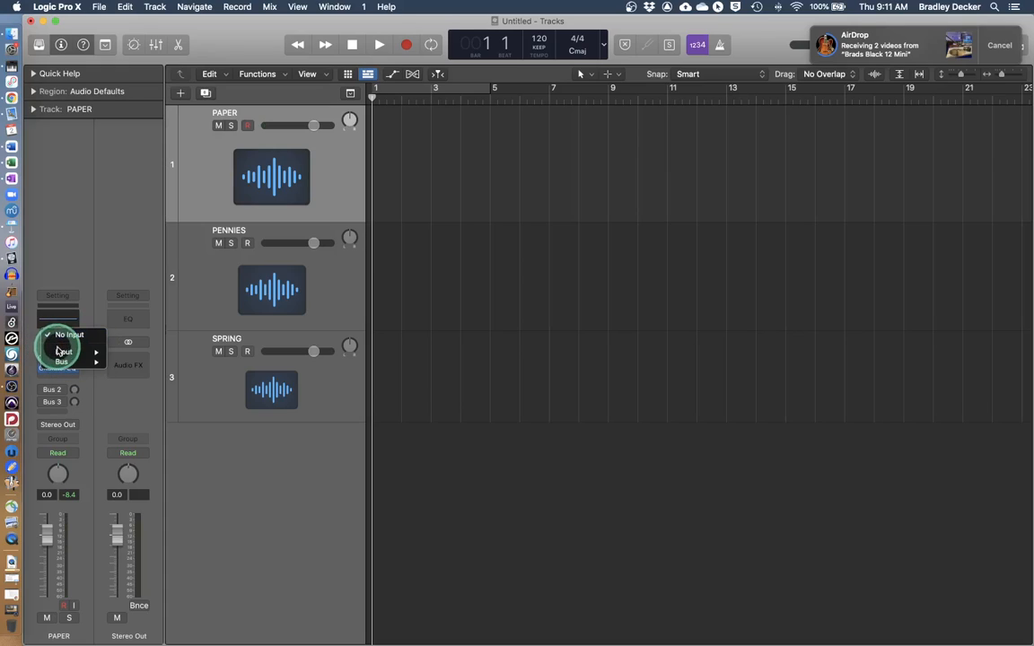
{"action": "mouse_move", "coordinate": [76, 350]}
{"action": "left_click", "coordinate": [140, 356]}
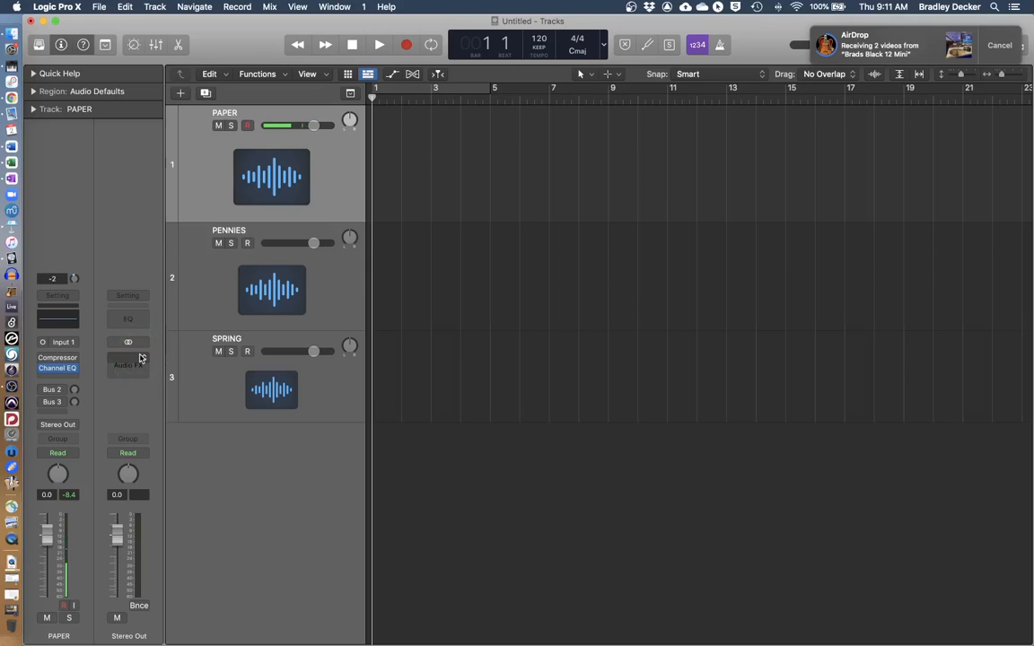
Solo and record-enable the PAPER track and start recording on it.
{"action": "left_click", "coordinate": [140, 357]}
{"action": "left_click", "coordinate": [60, 347]}
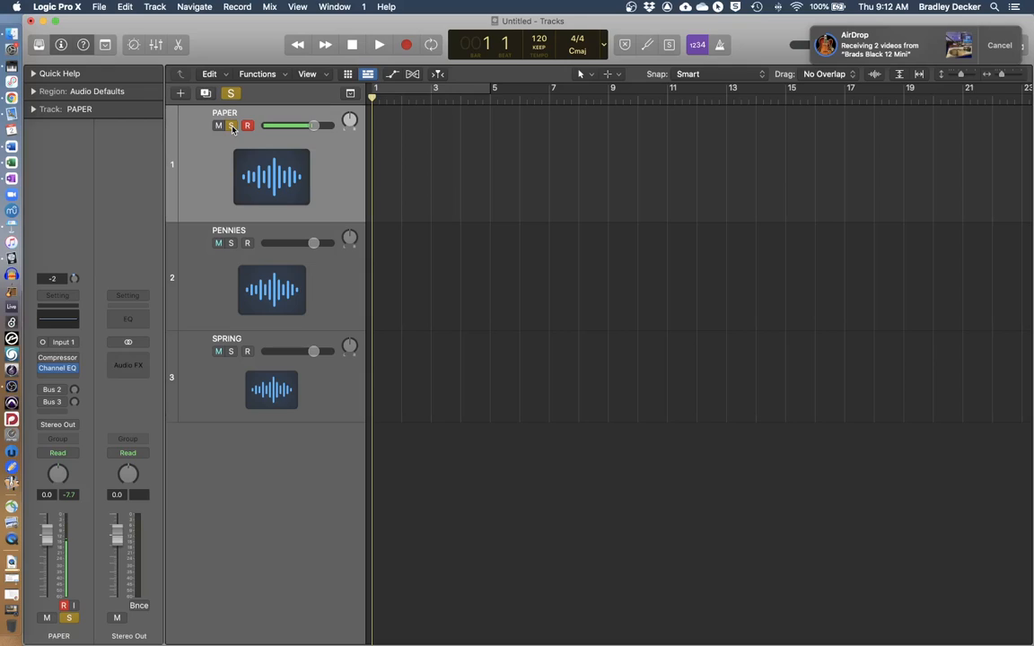
{"action": "left_click", "coordinate": [406, 46]}
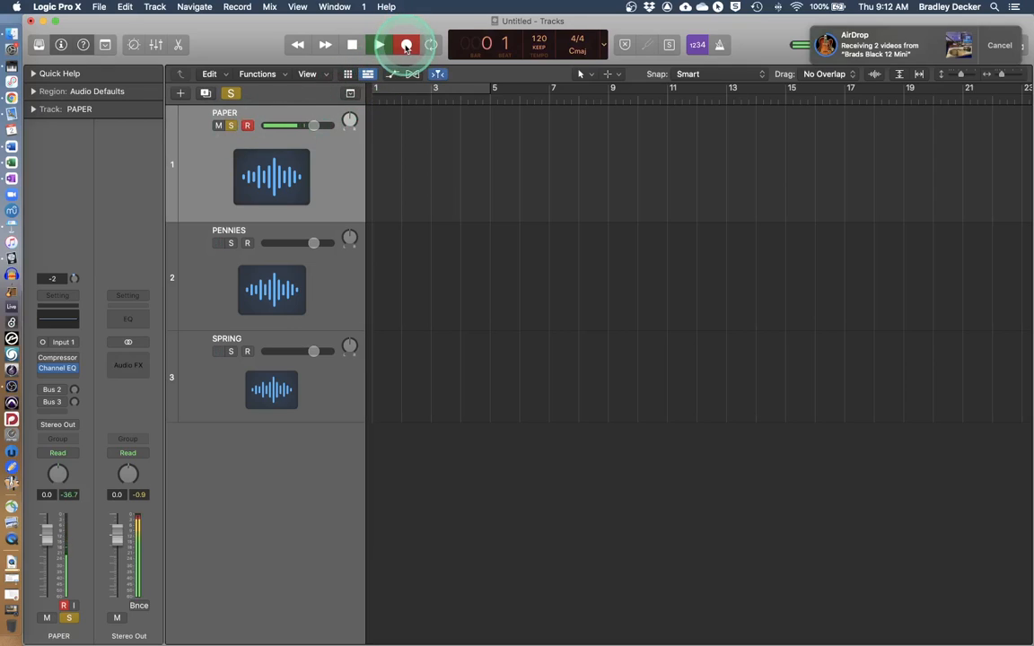
Turn off the count-in and set the control bar display to Time.
{"action": "left_click", "coordinate": [698, 45]}
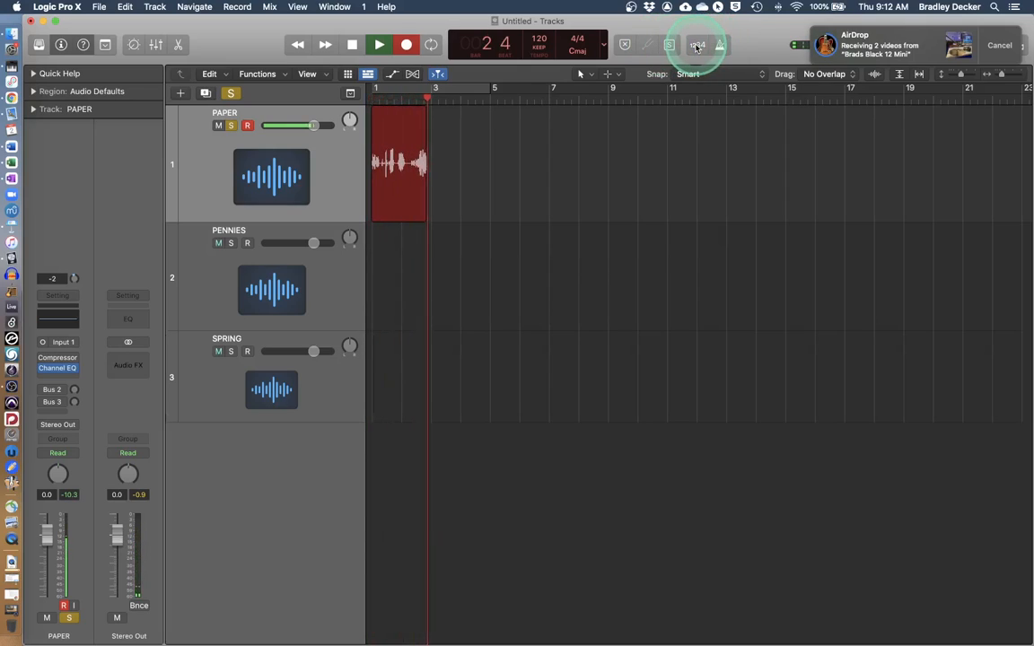
{"action": "left_click", "coordinate": [605, 46]}
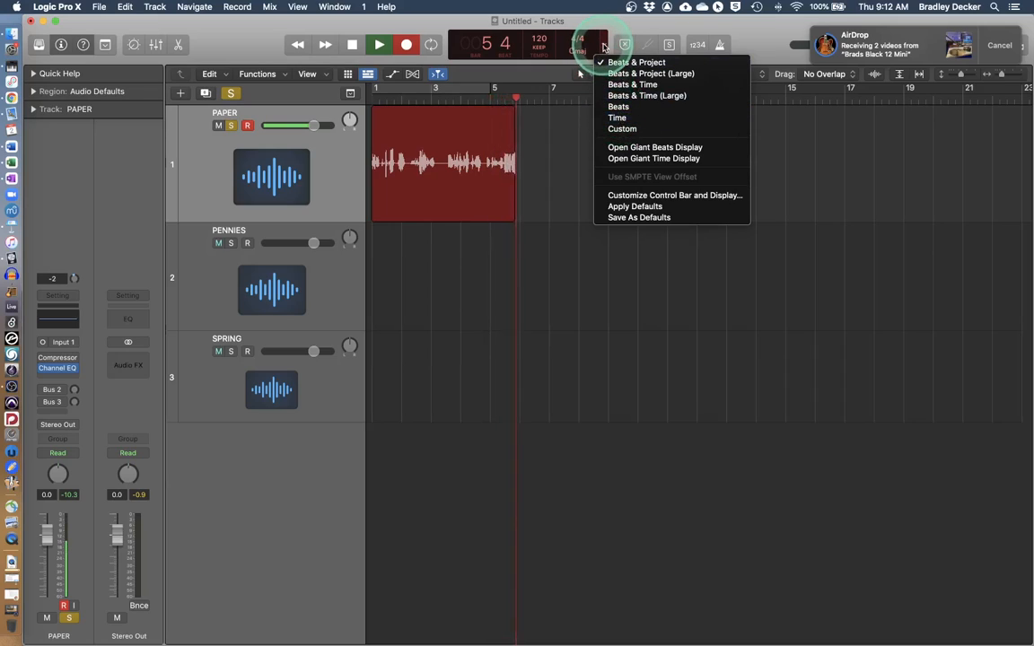
{"action": "left_click", "coordinate": [618, 117]}
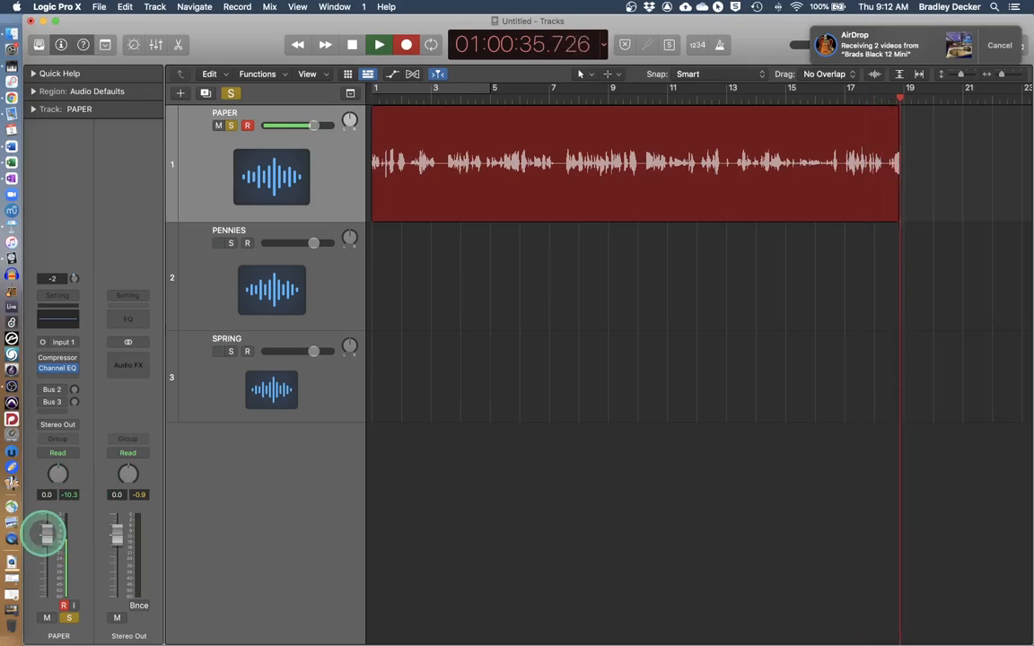
Set the PAPER track's volume fader to -0.3 and check its input choices.
{"action": "mouse_move", "coordinate": [47, 532]}
{"action": "left_mouse_down"}
{"action": "mouse_move", "coordinate": [45, 516]}
{"action": "mouse_move", "coordinate": [48, 527]}
{"action": "left_mouse_up"}
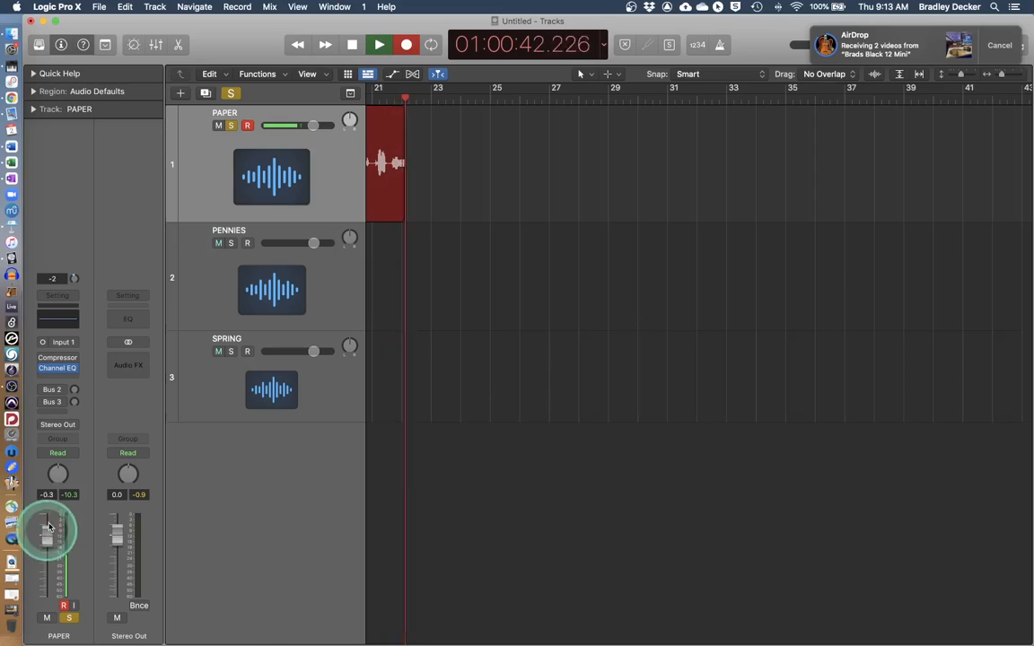
{"action": "left_click", "coordinate": [63, 347]}
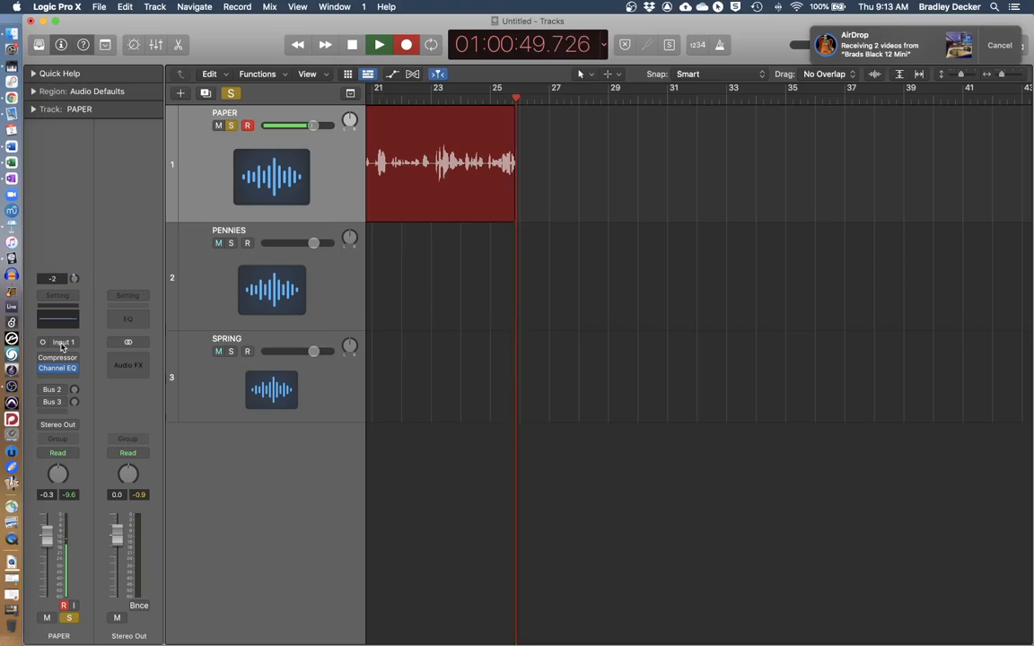
{"action": "left_click", "coordinate": [63, 347]}
Set the PAPER track's input gain to -1 and stop the recording.
{"action": "left_click", "coordinate": [64, 593]}
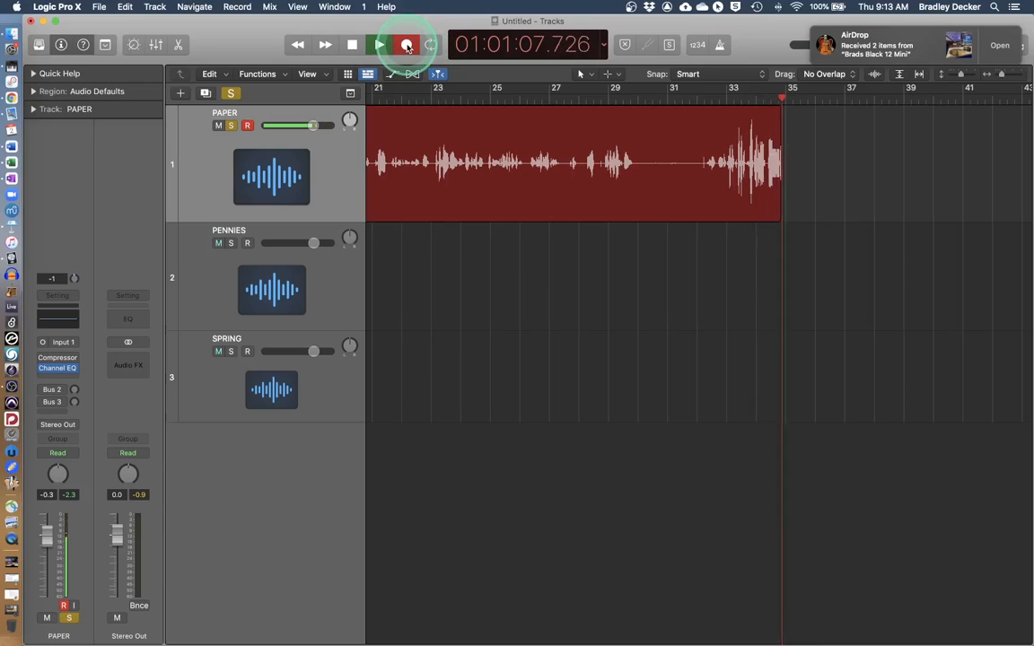
{"action": "left_click", "coordinate": [354, 45]}
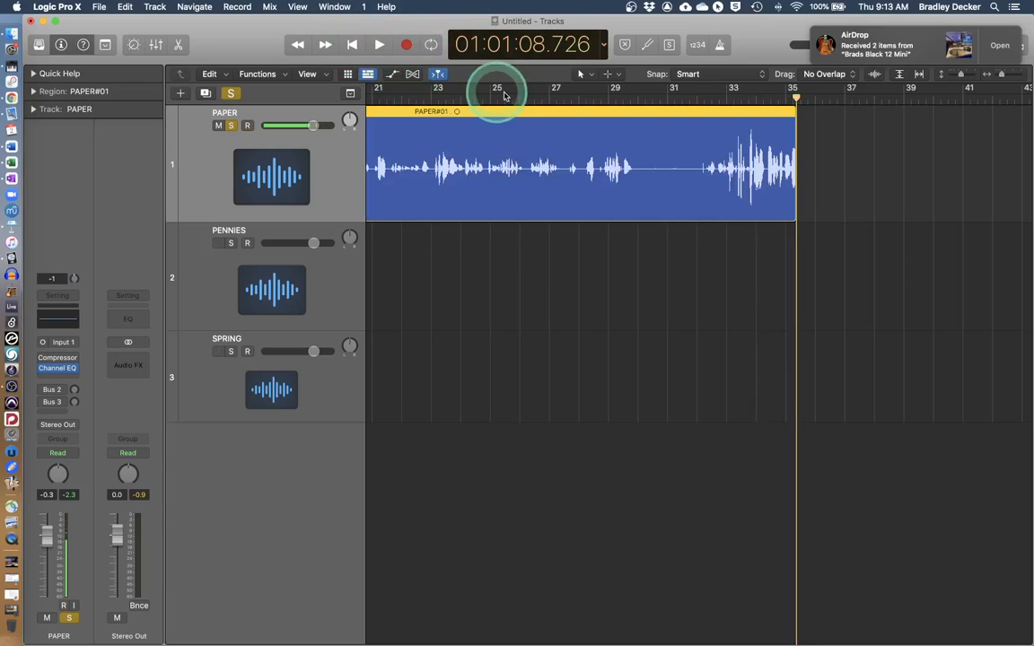
Move the PAPER#01 region about eight bars later on its track, keeping the PAPER track selected.
{"action": "left_click_drag", "start_coordinate": [500, 113], "coordinate": [739, 109]}
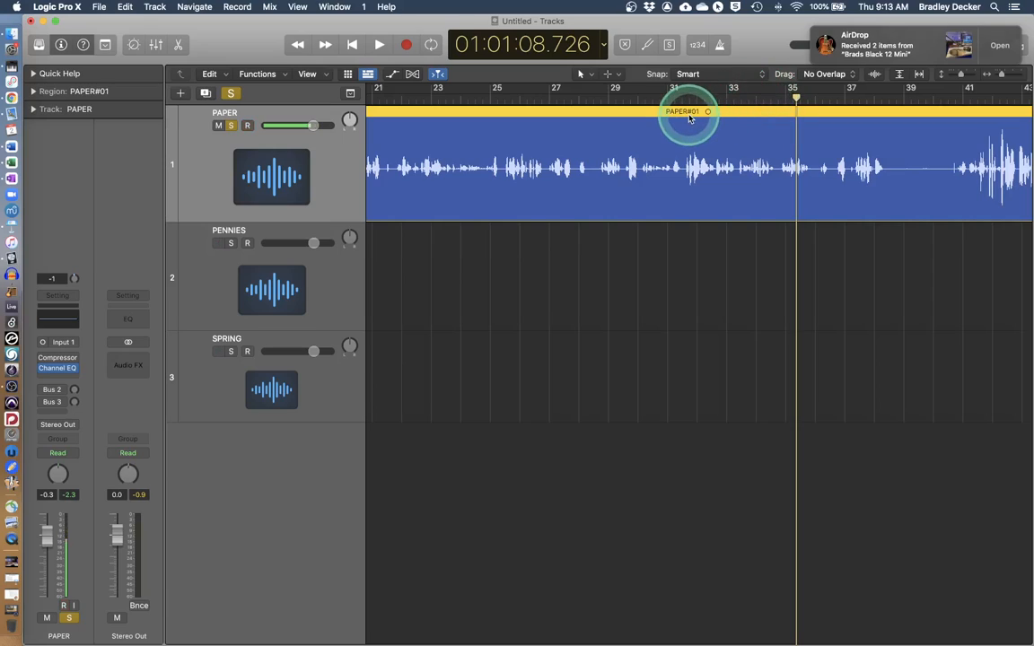
{"action": "left_click", "coordinate": [239, 152]}
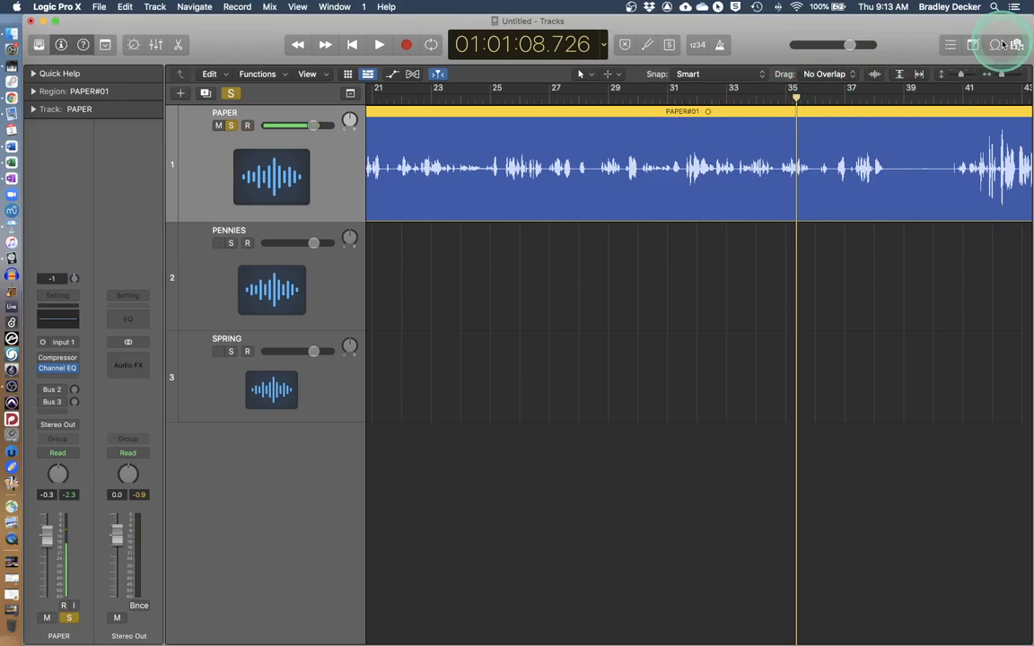
{"action": "left_click", "coordinate": [339, 283]}
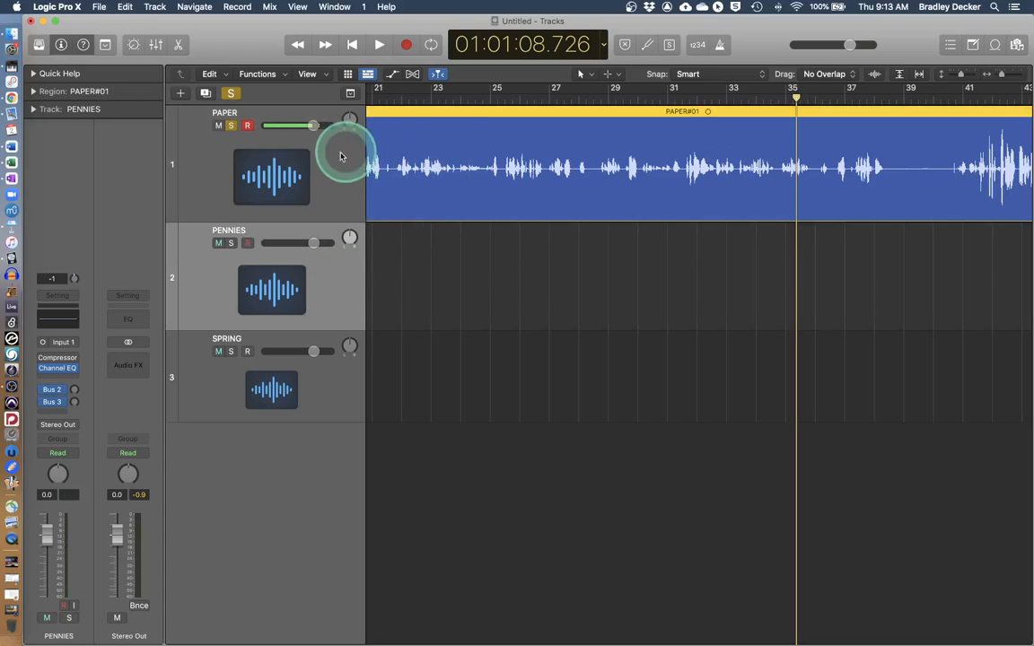
{"action": "left_click", "coordinate": [340, 155]}
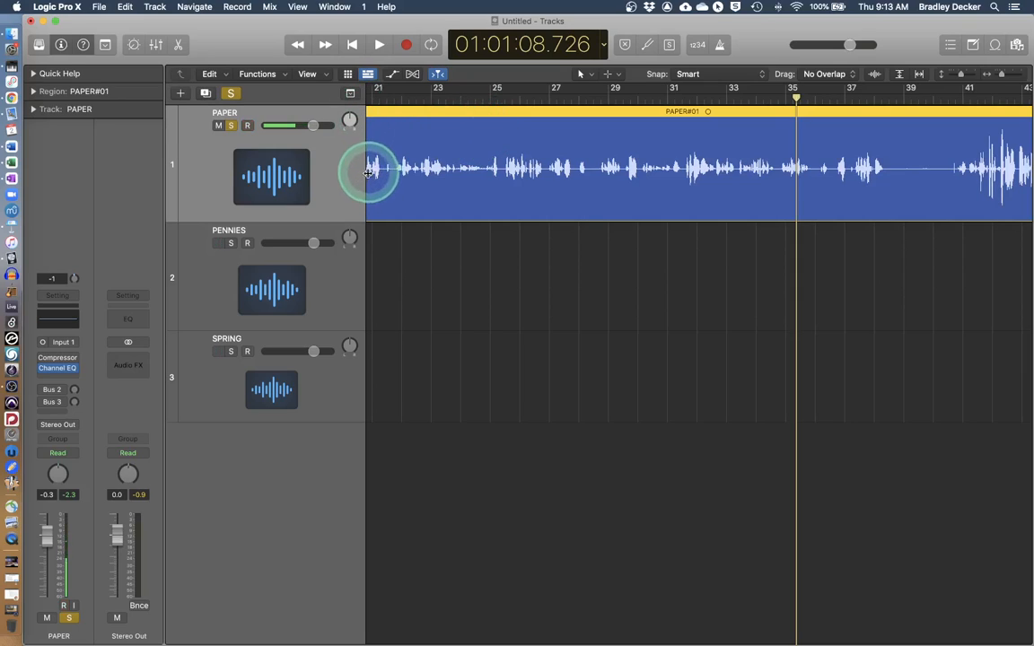
Export the PAPER#01 region as a 16 Bit AIFF audio file to the Desktop, named by Region Name.
{"action": "left_click", "coordinate": [420, 149]}
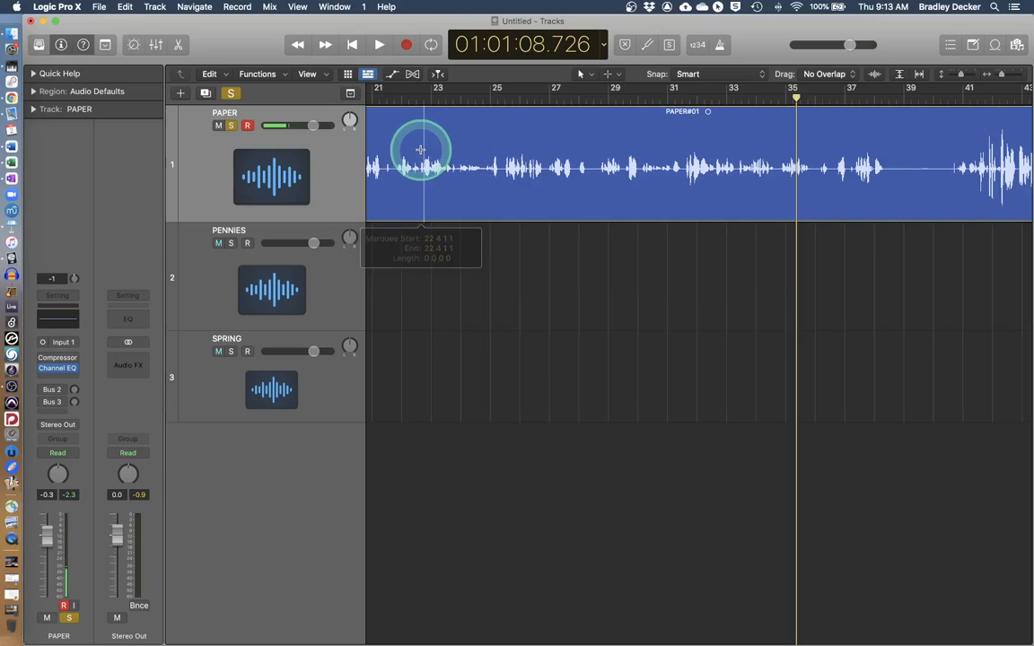
{"action": "right_click", "coordinate": [462, 147]}
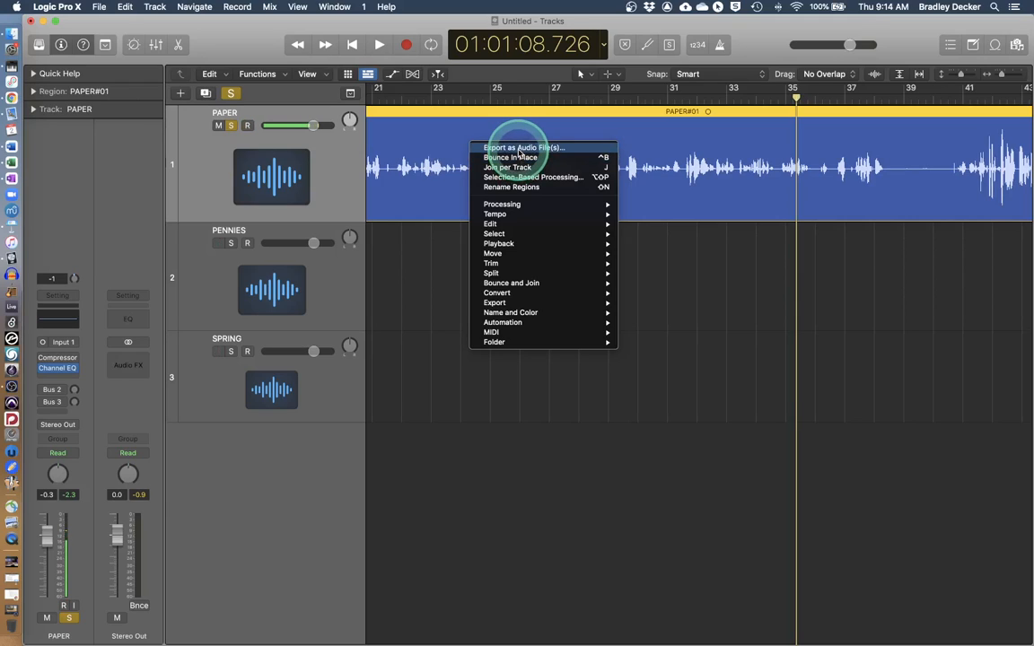
{"action": "left_click", "coordinate": [519, 151]}
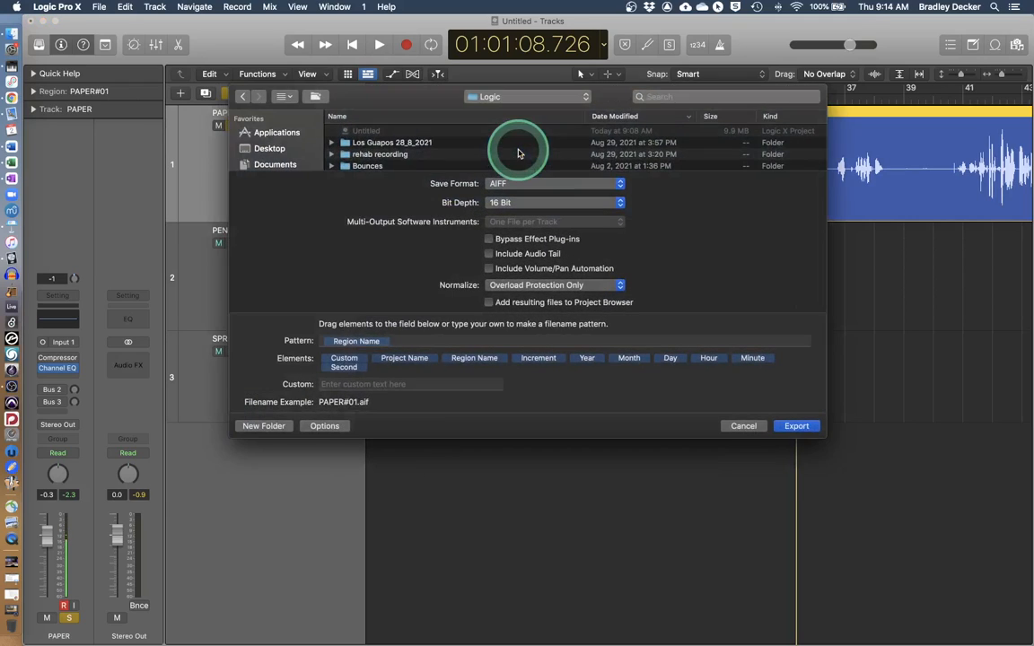
{"action": "left_click", "coordinate": [300, 154]}
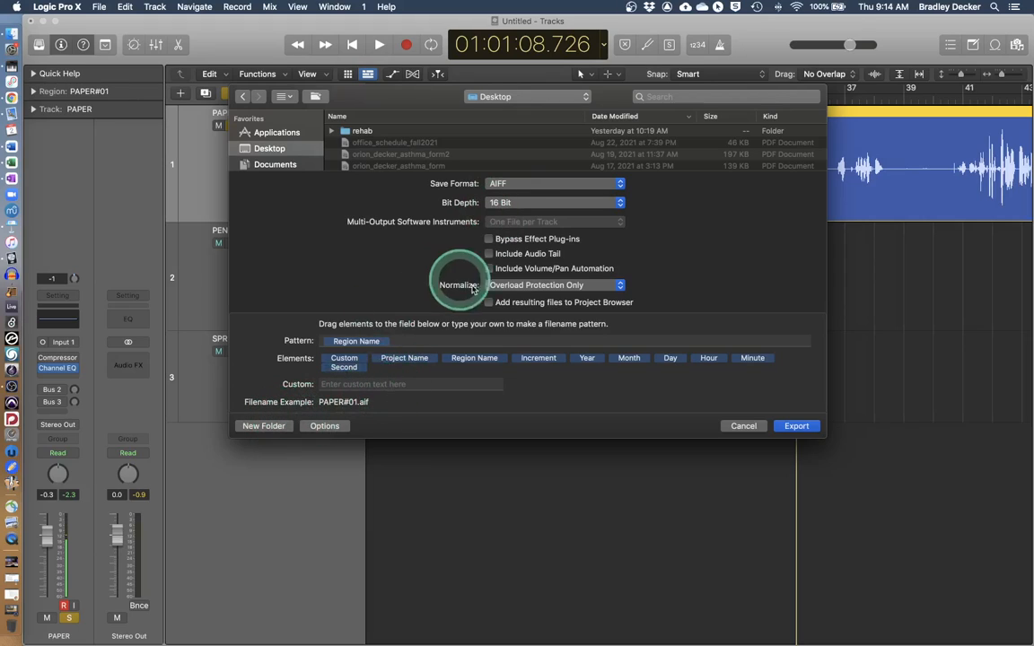
{"action": "left_click", "coordinate": [522, 184]}
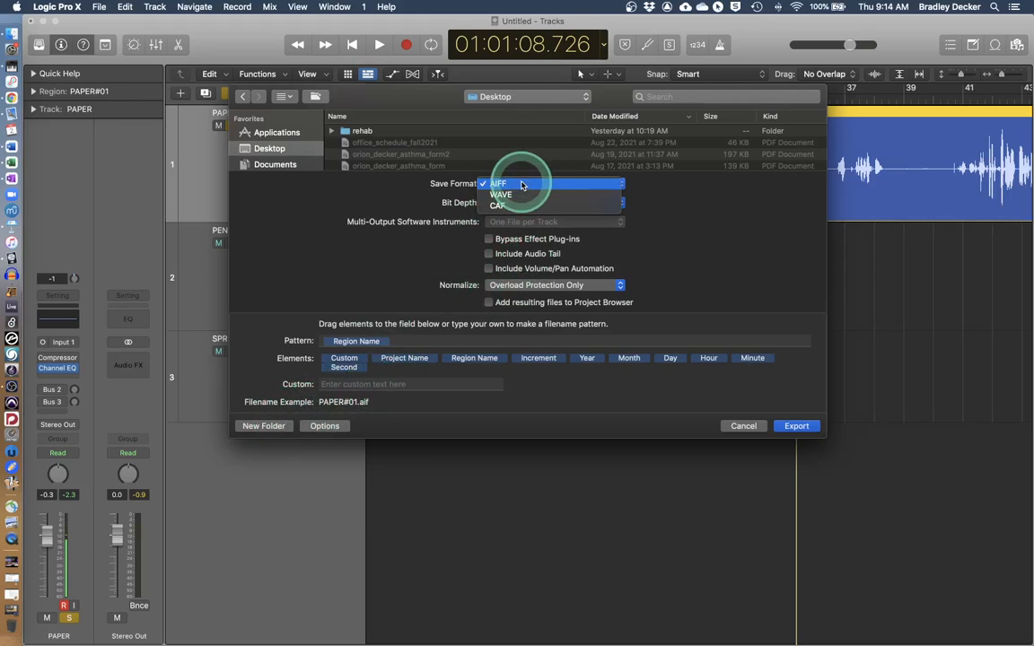
{"action": "left_click", "coordinate": [648, 197]}
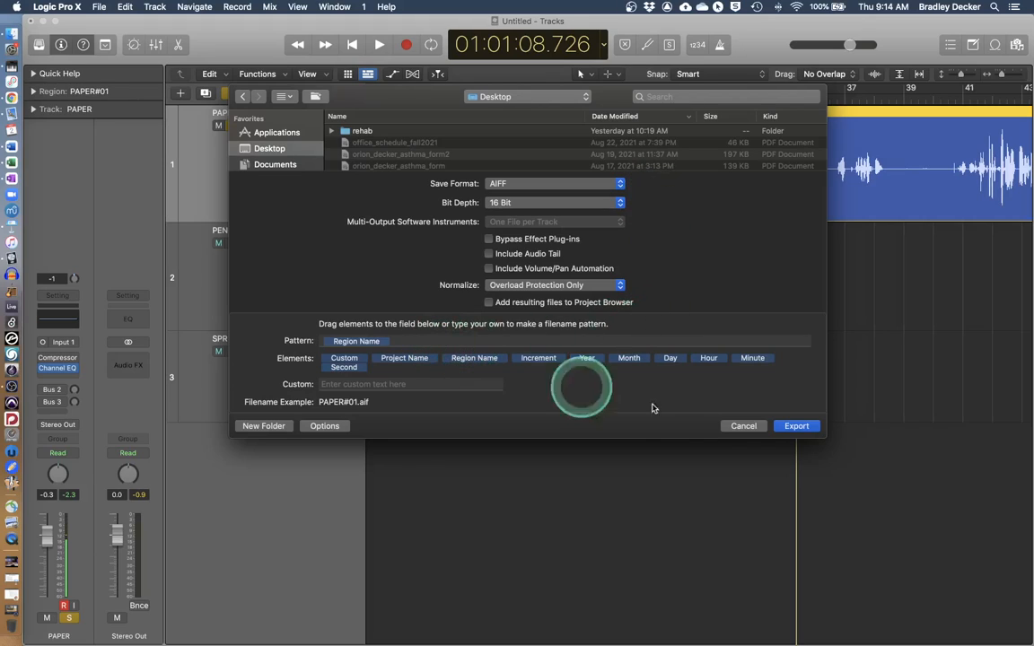
{"action": "left_click", "coordinate": [795, 426]}
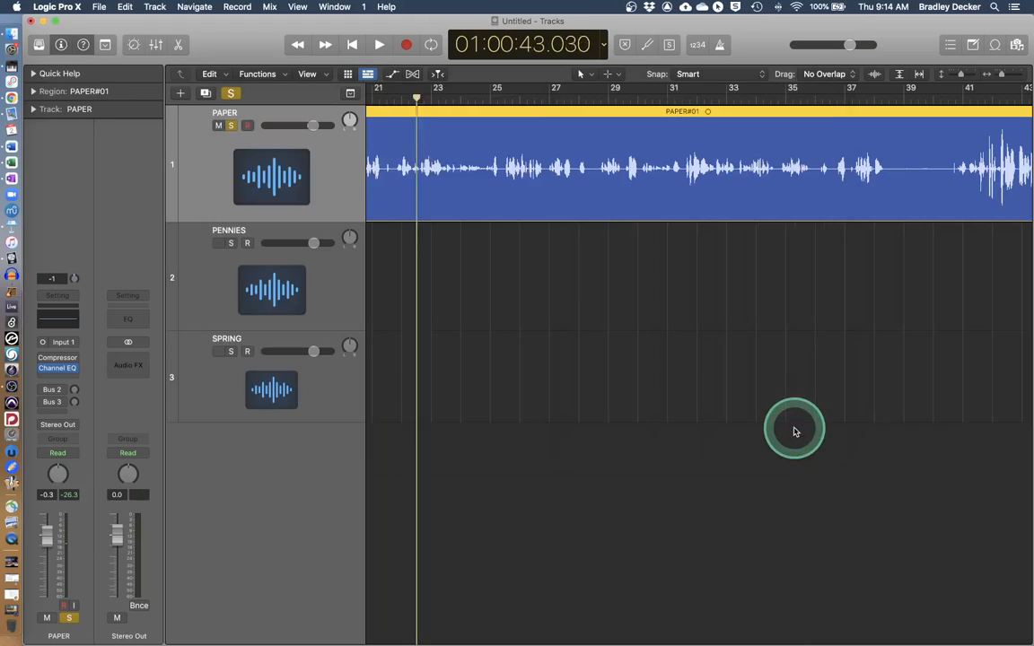
Switch to Finder, preview PAPER#01.aif on the Desktop from partway through, and close the preview and the window.
{"action": "left_click", "coordinate": [11, 40]}
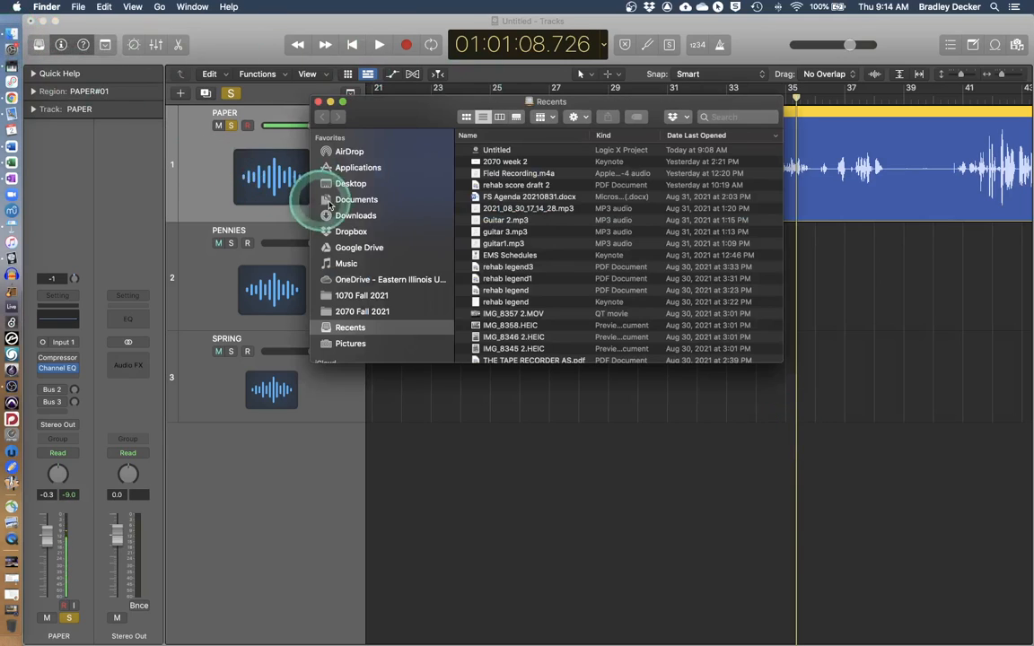
{"action": "left_click", "coordinate": [347, 184]}
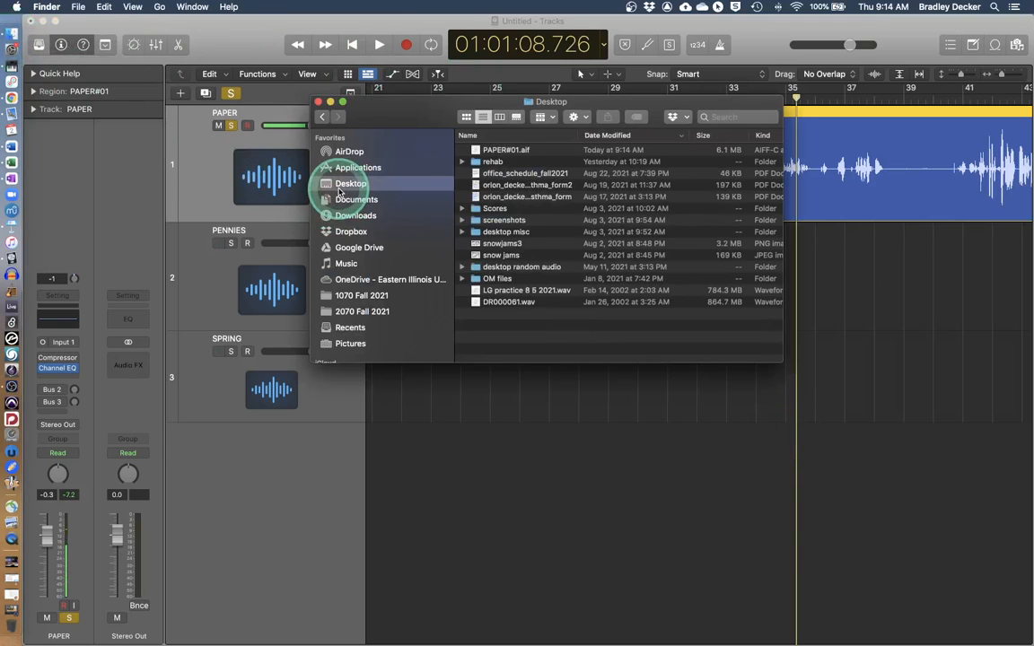
{"action": "left_click", "coordinate": [496, 151]}
{"action": "key", "text": "space"}
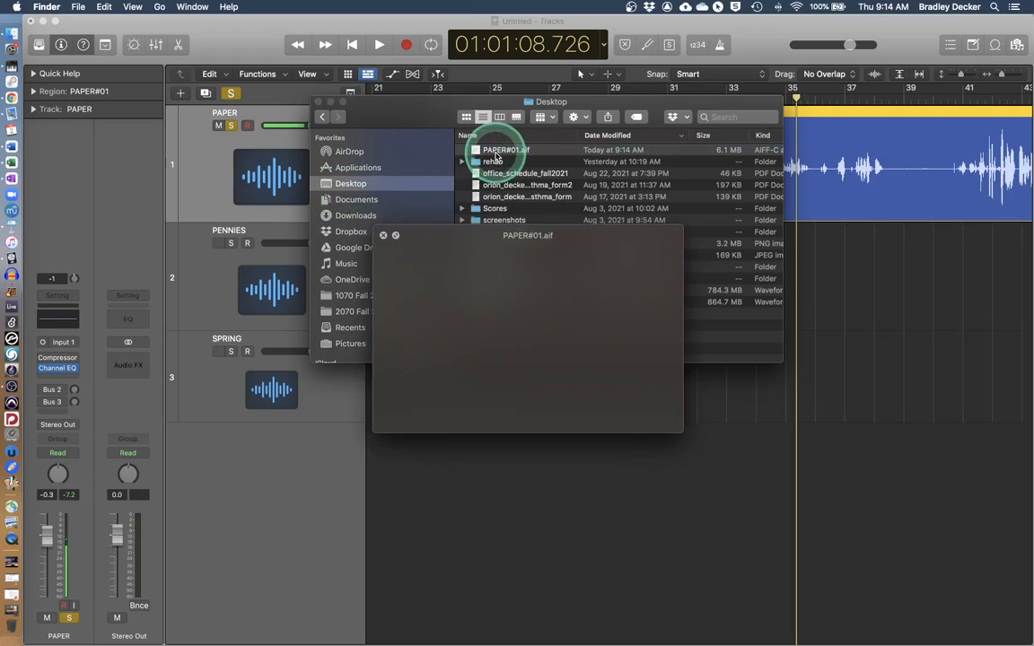
{"action": "left_click_drag", "start_coordinate": [493, 420], "coordinate": [533, 421]}
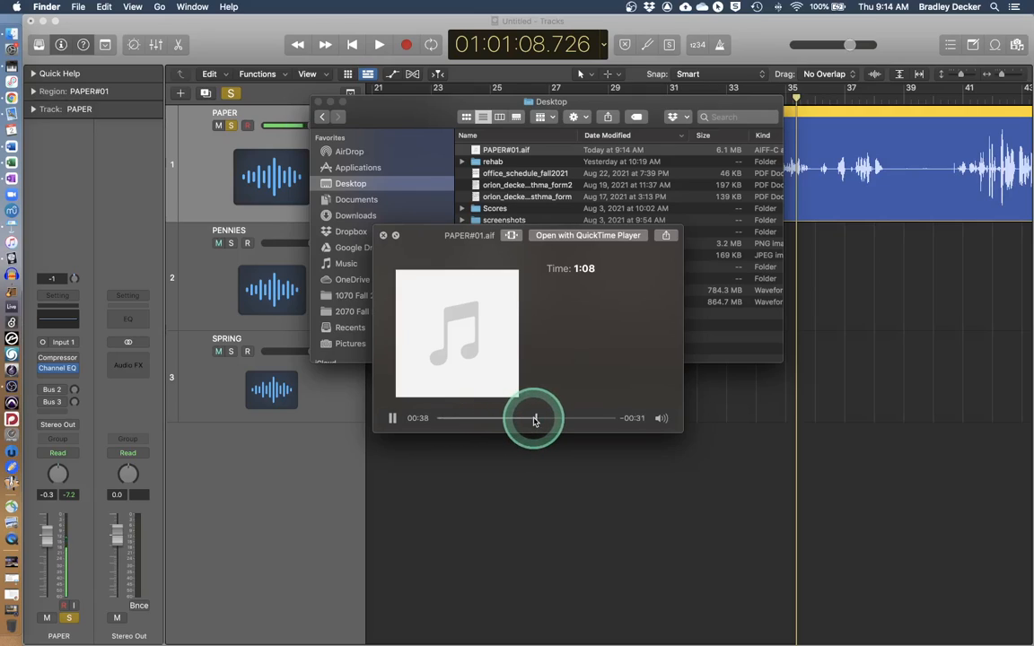
{"action": "left_click", "coordinate": [393, 419]}
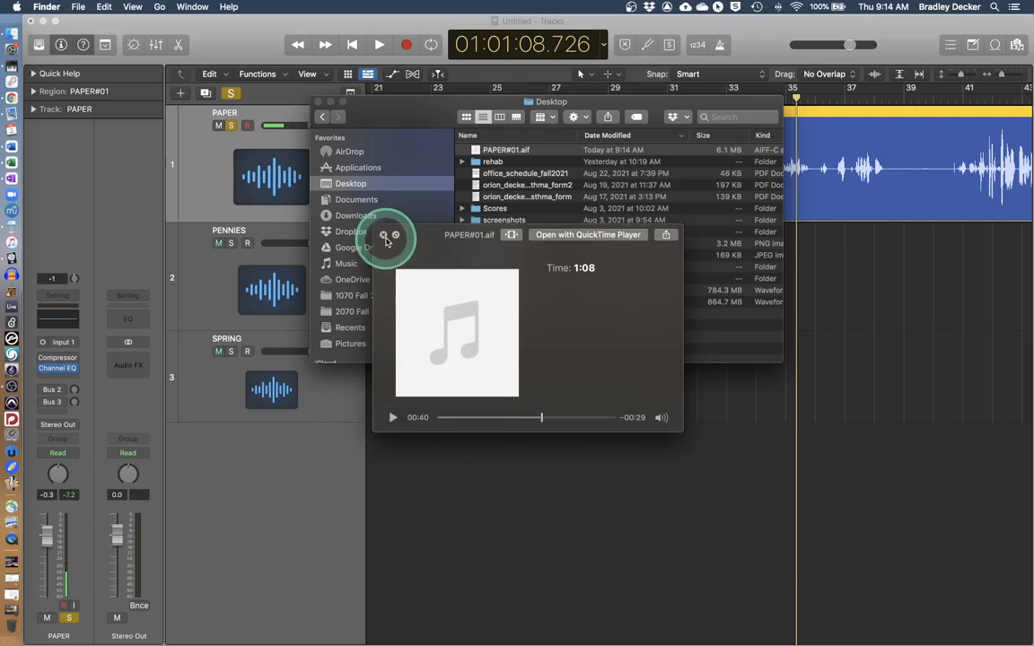
{"action": "left_click", "coordinate": [385, 236]}
{"action": "left_click", "coordinate": [319, 102]}
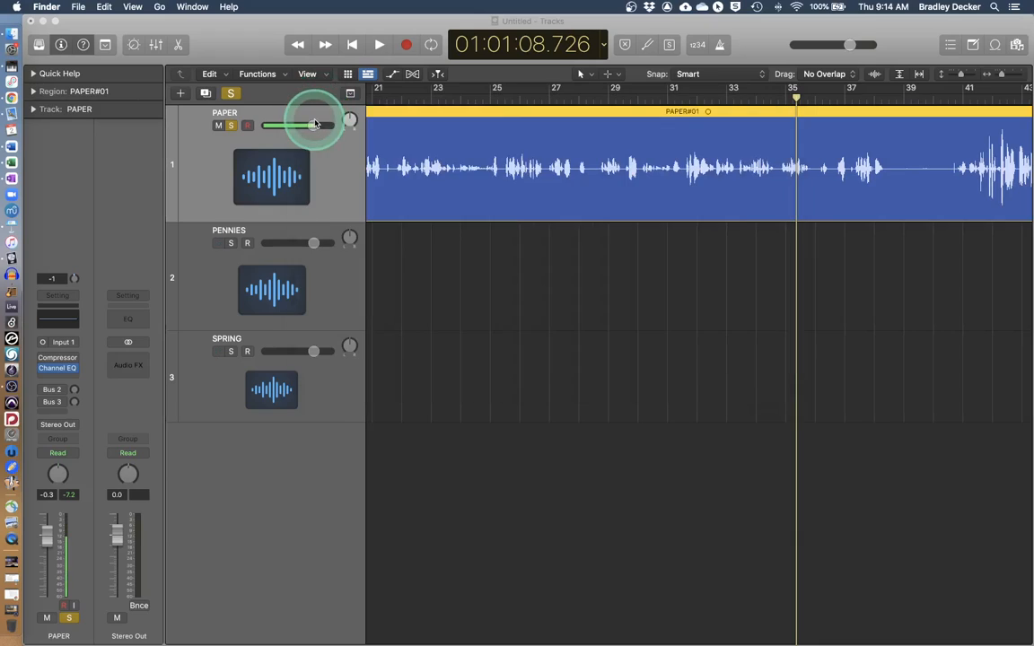
Switch back to the Logic Pro X project and select the PAPER track.
{"action": "left_click", "coordinate": [250, 22]}
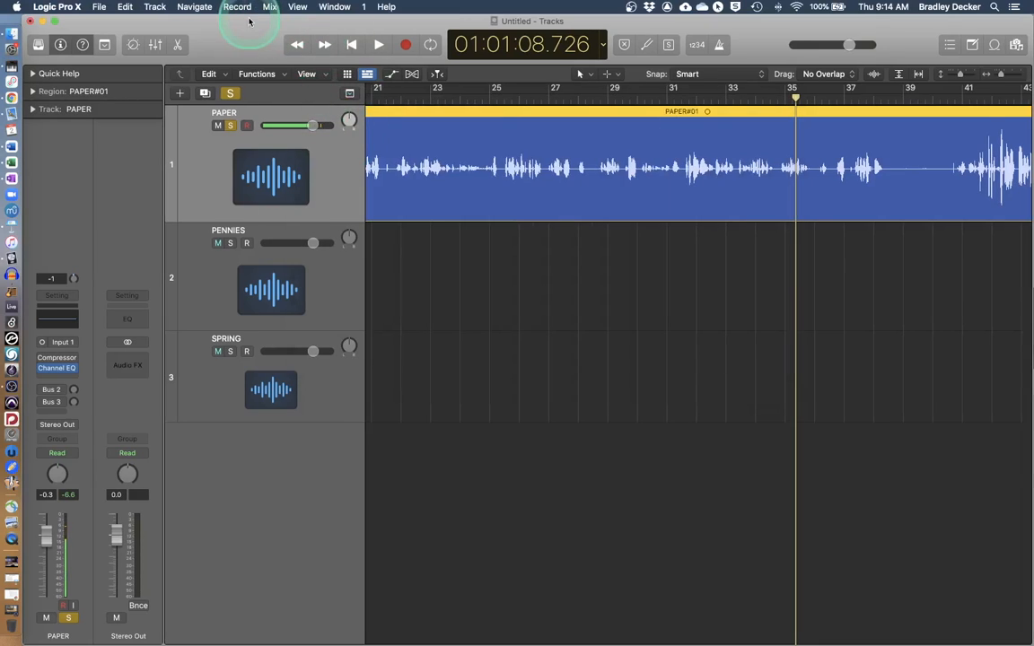
{"action": "left_click", "coordinate": [397, 249]}
{"action": "left_click", "coordinate": [348, 192]}
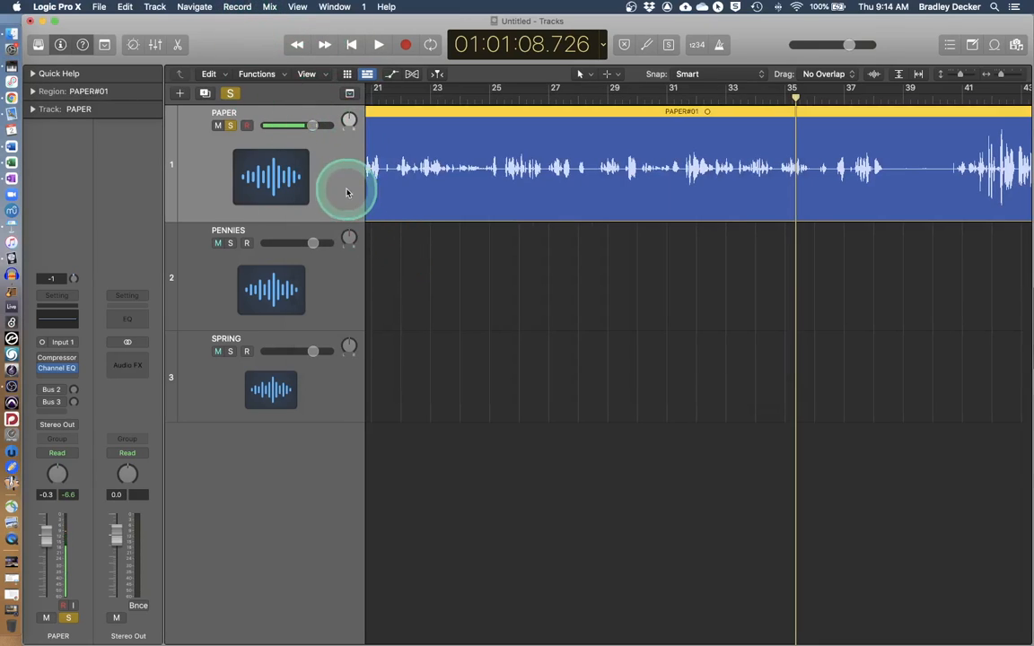
{"action": "left_click", "coordinate": [99, 6]}
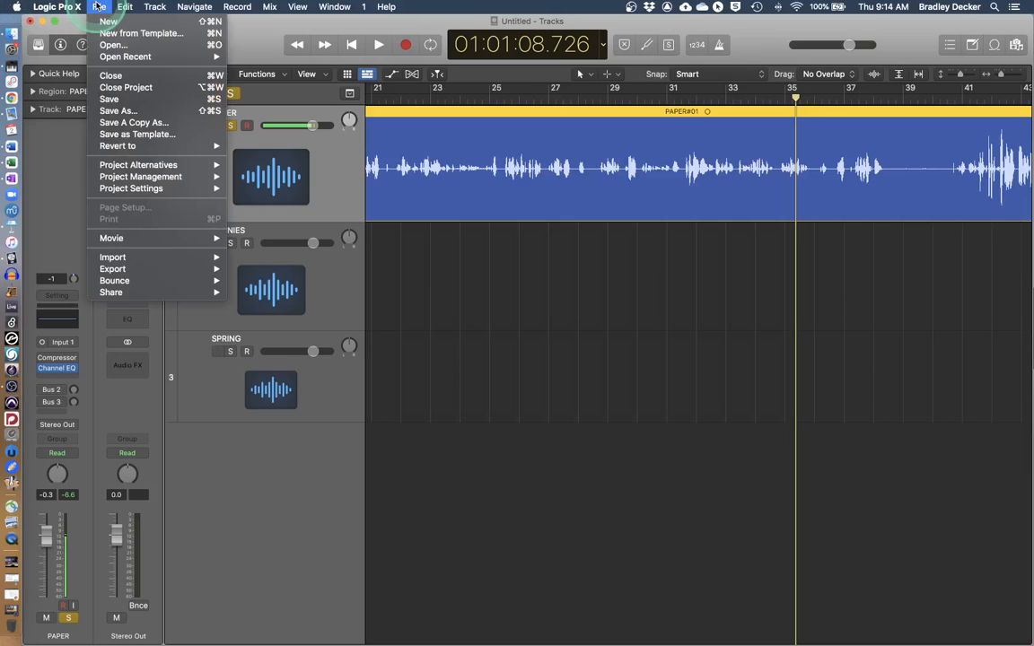
{"action": "mouse_move", "coordinate": [110, 281]}
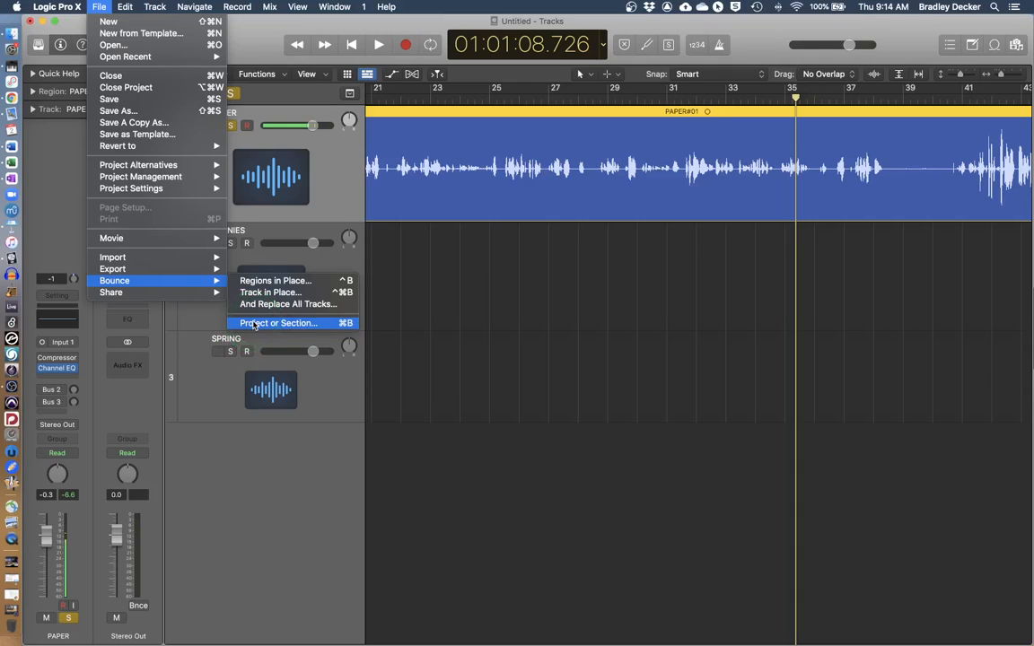
{"action": "left_click", "coordinate": [95, 9]}
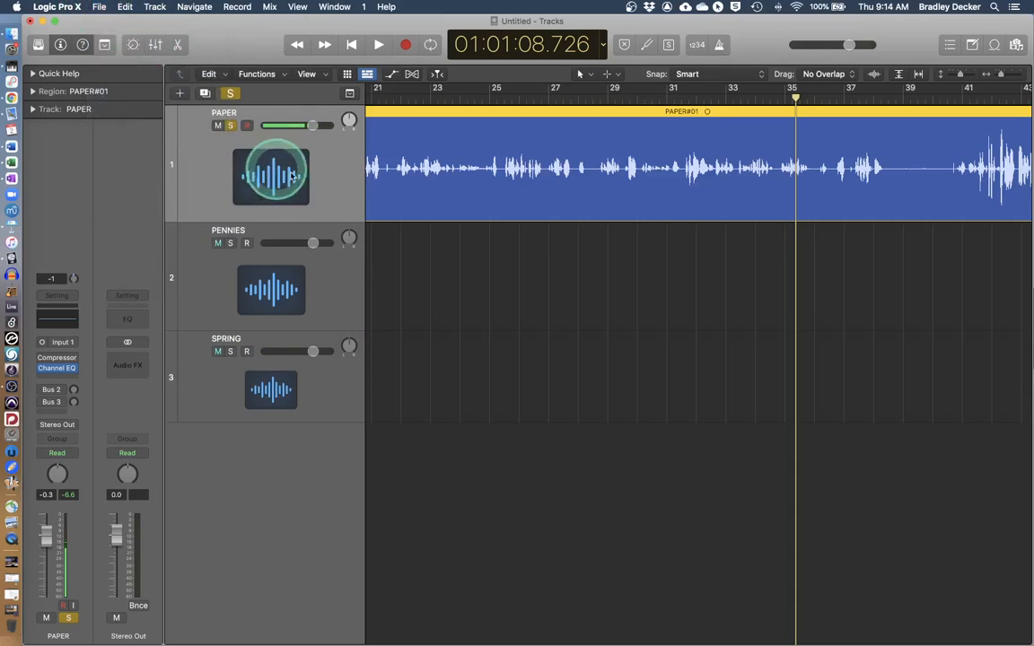
Bounce the project offline as PCM (AIFF, 24 Bit) and MP3 files named "paper demo" on the Desktop.
{"action": "left_click", "coordinate": [95, 6]}
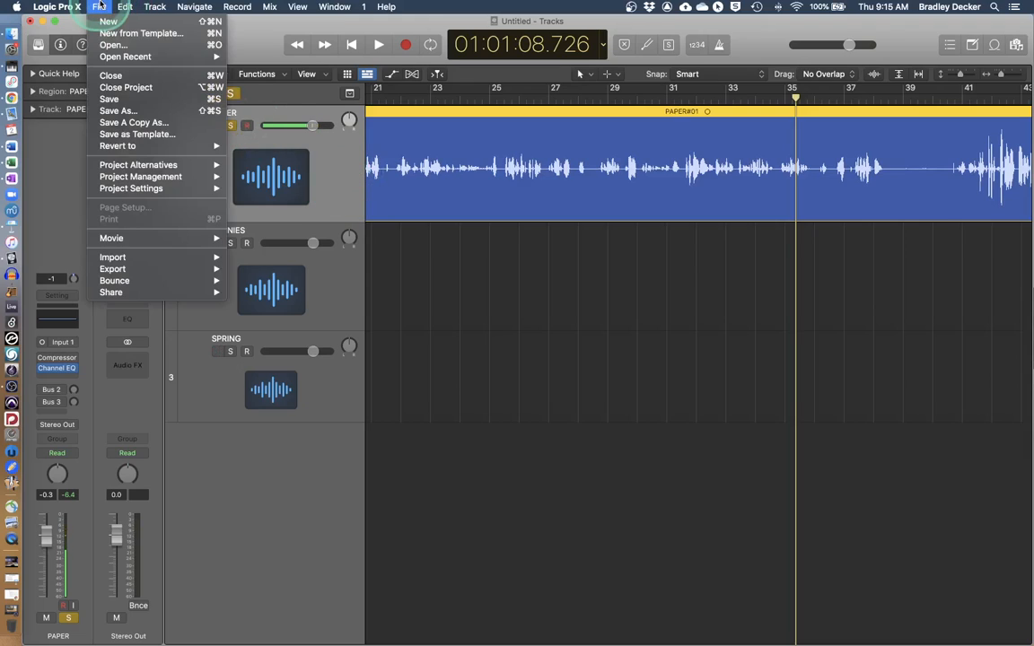
{"action": "left_click", "coordinate": [94, 5]}
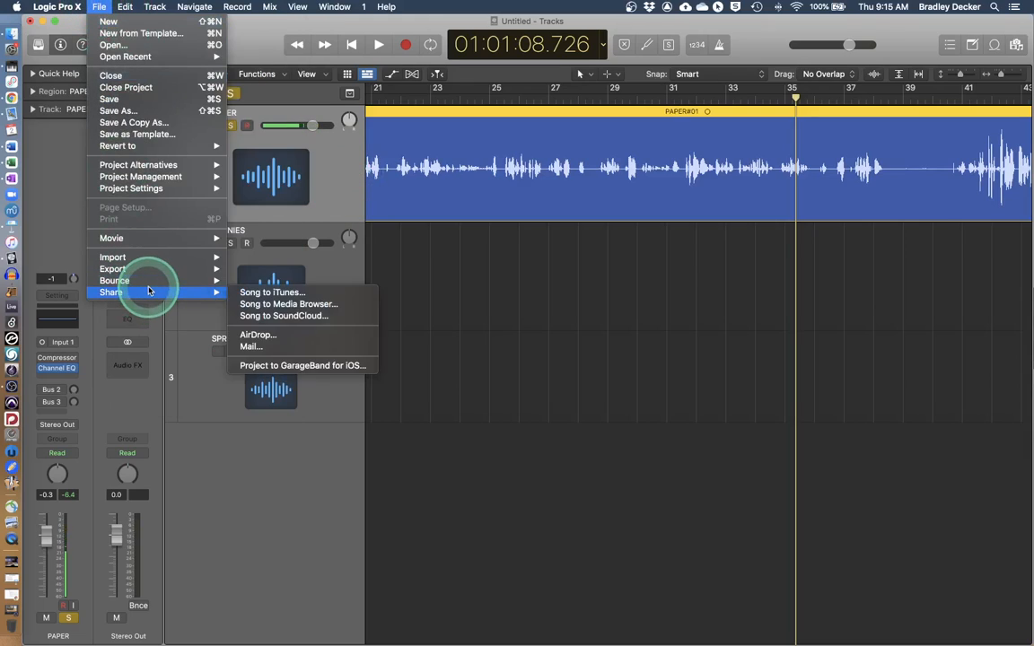
{"action": "mouse_move", "coordinate": [148, 284]}
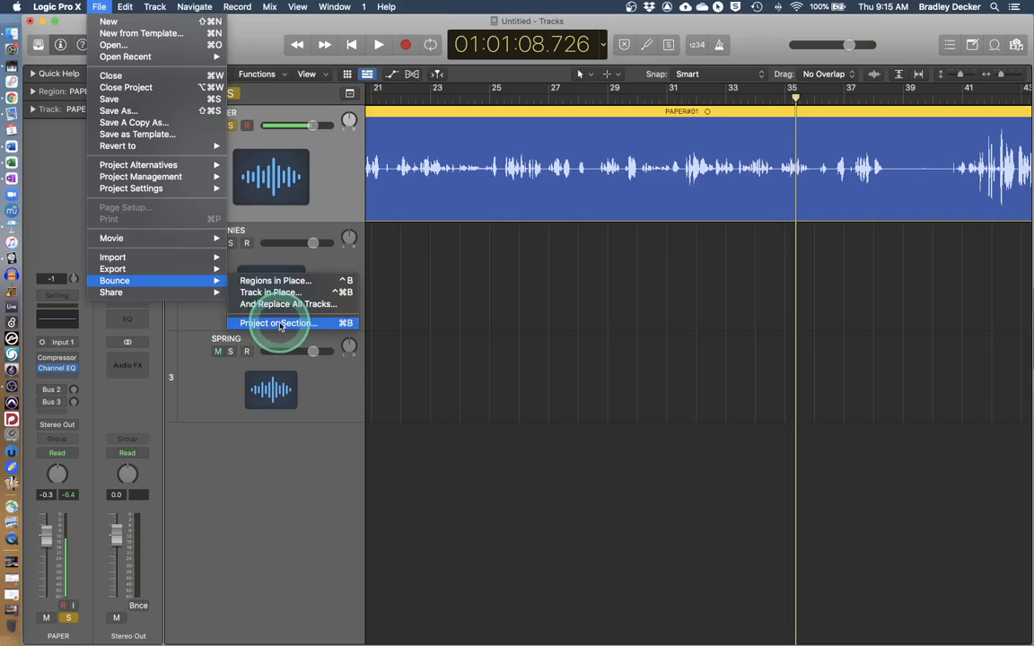
{"action": "left_click", "coordinate": [280, 325]}
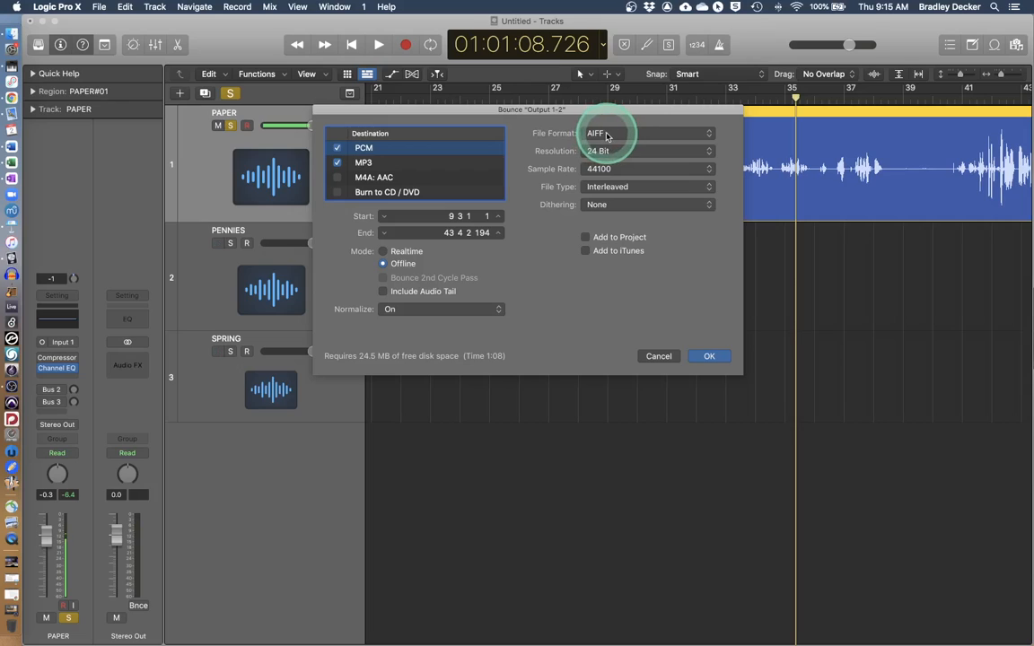
{"action": "left_click", "coordinate": [709, 357]}
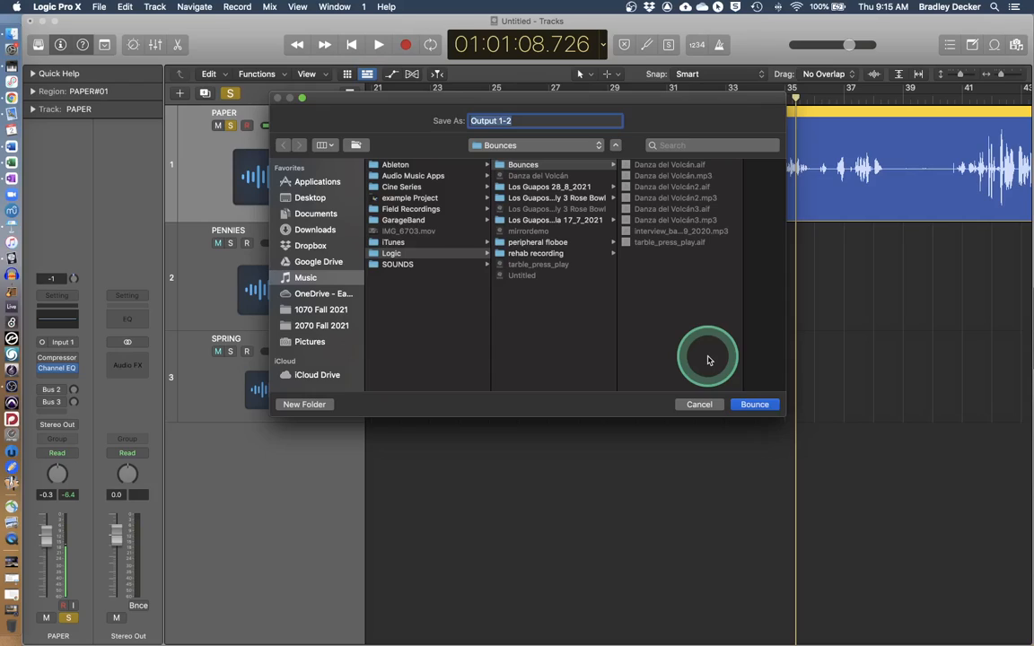
{"action": "left_click", "coordinate": [315, 198]}
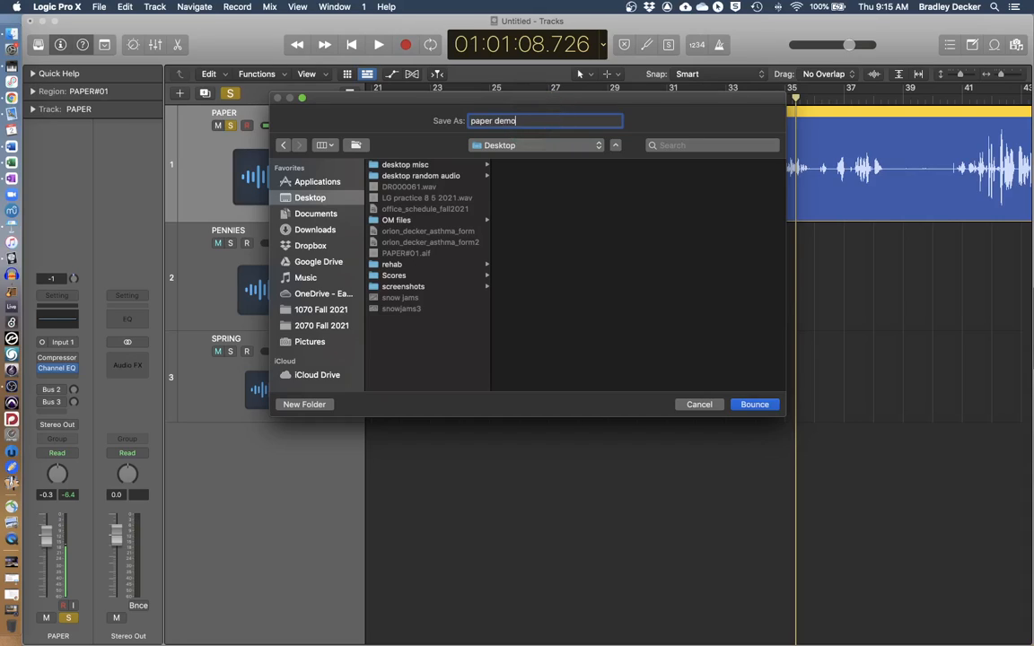
{"action": "key", "text": "Return"}
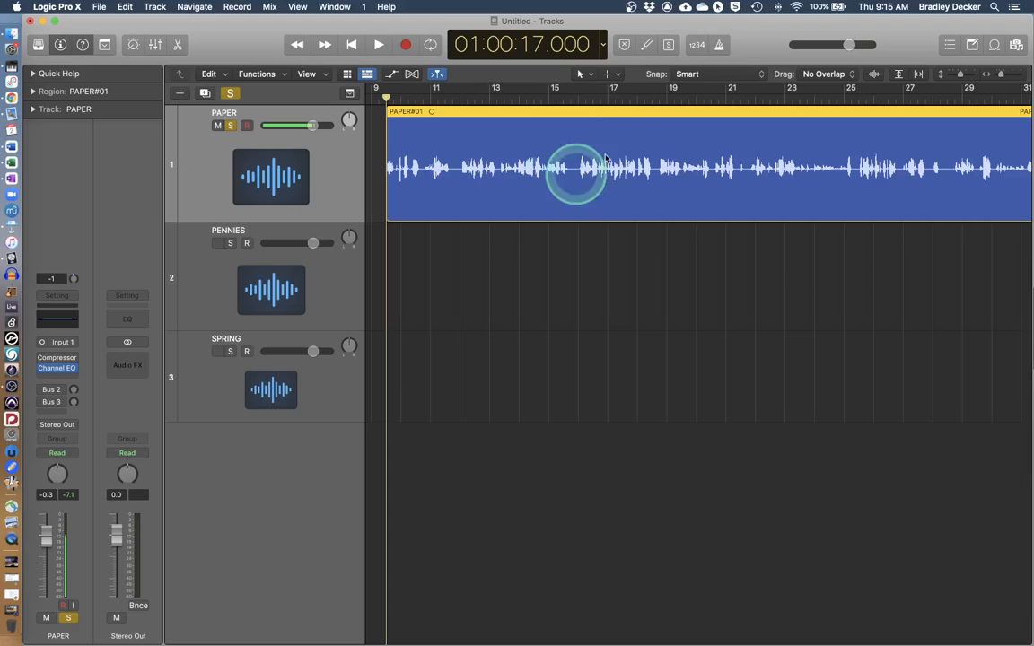
Switch to Finder, preview paper demo.mp3 on the Desktop at a late point in the recording, and close the preview.
{"action": "left_click", "coordinate": [11, 34]}
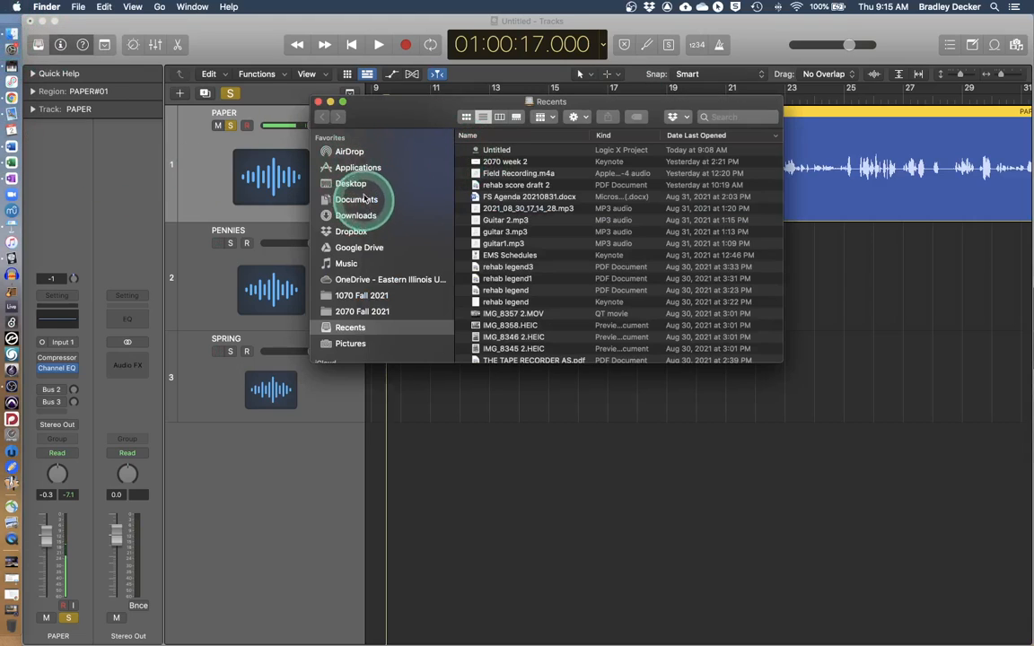
{"action": "left_click", "coordinate": [349, 183]}
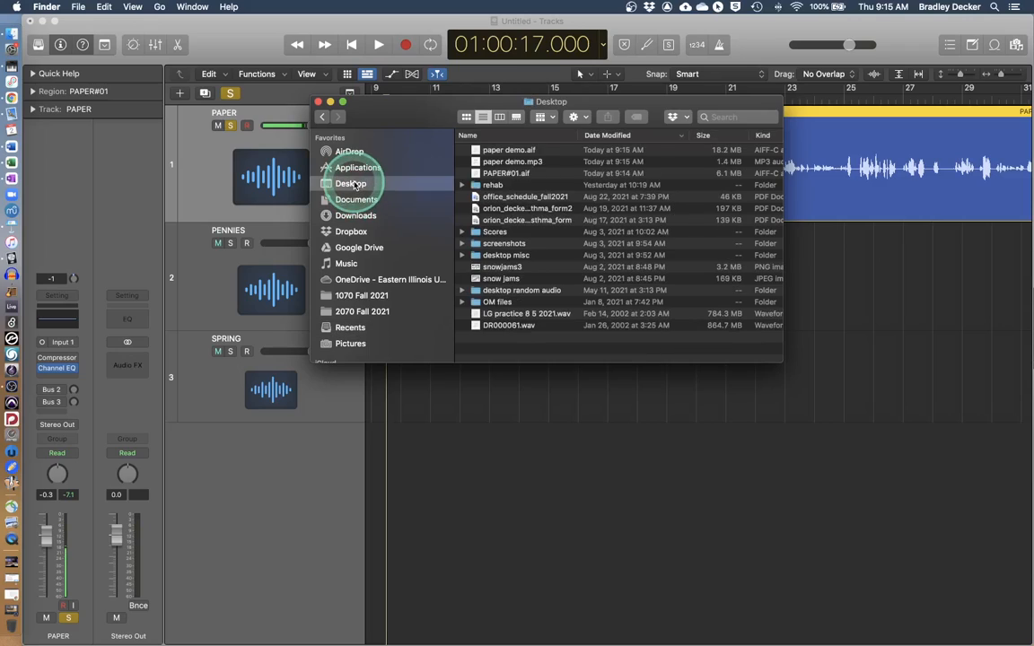
{"action": "left_click", "coordinate": [530, 162]}
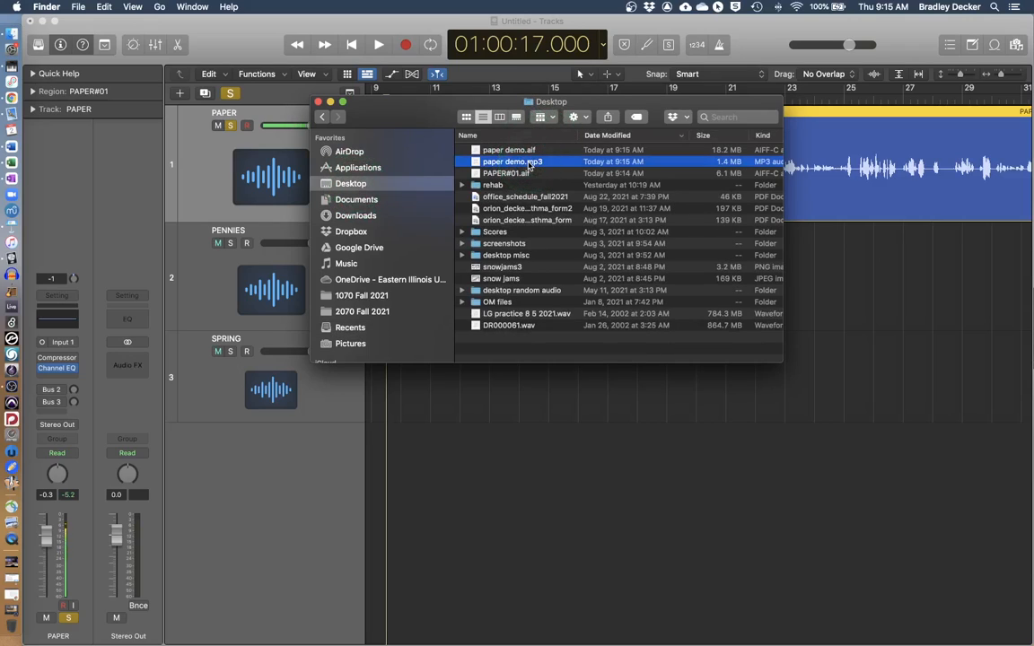
{"action": "key", "text": "space"}
{"action": "left_click", "coordinate": [518, 419]}
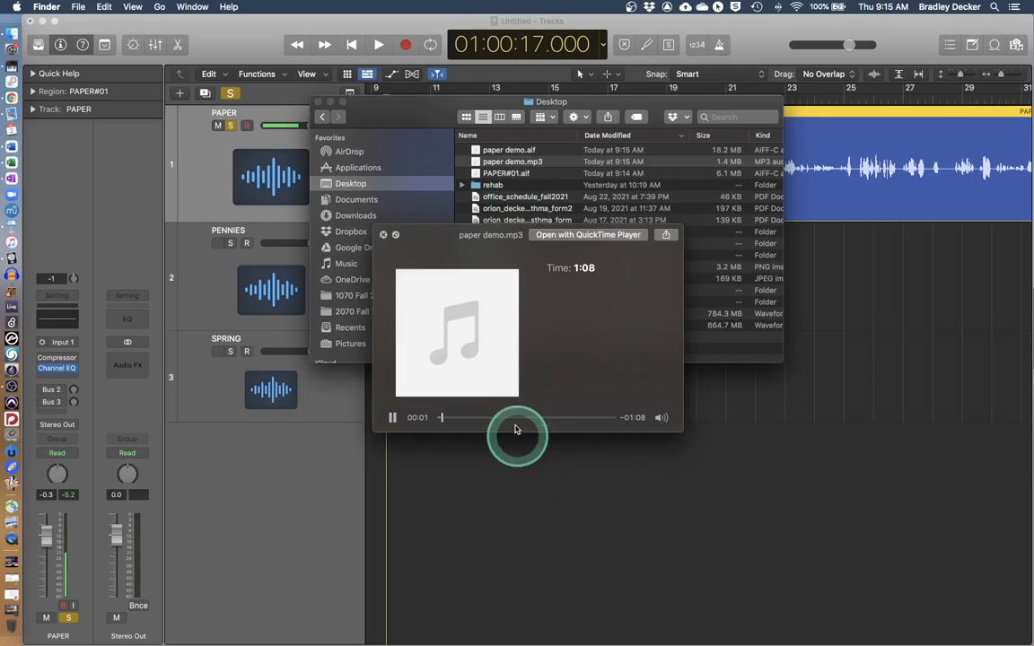
{"action": "left_click_drag", "start_coordinate": [518, 417], "coordinate": [567, 414]}
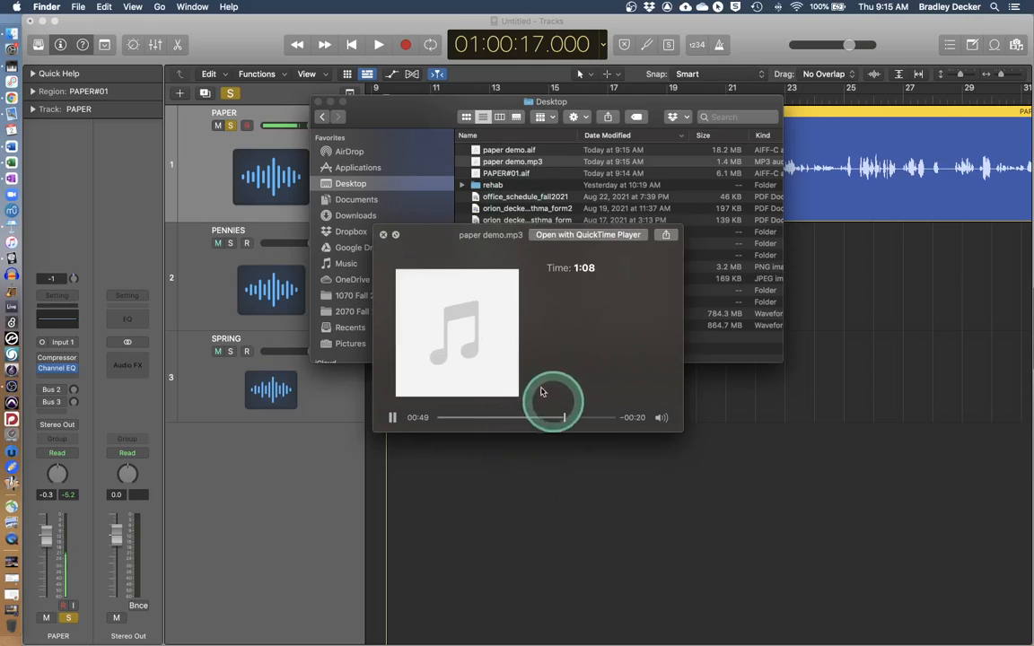
{"action": "left_click", "coordinate": [384, 236]}
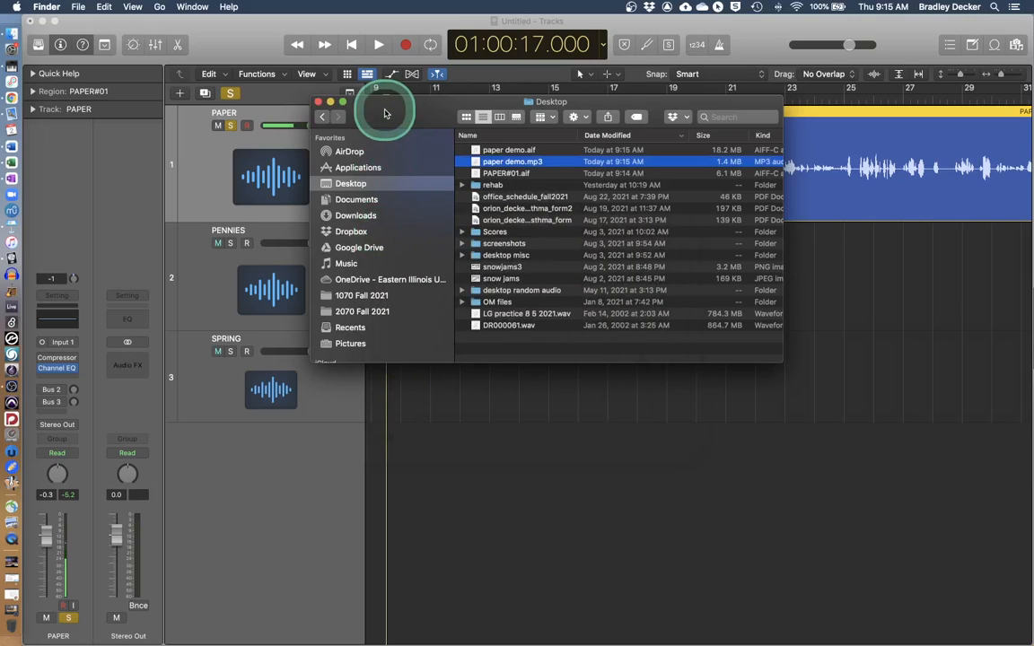